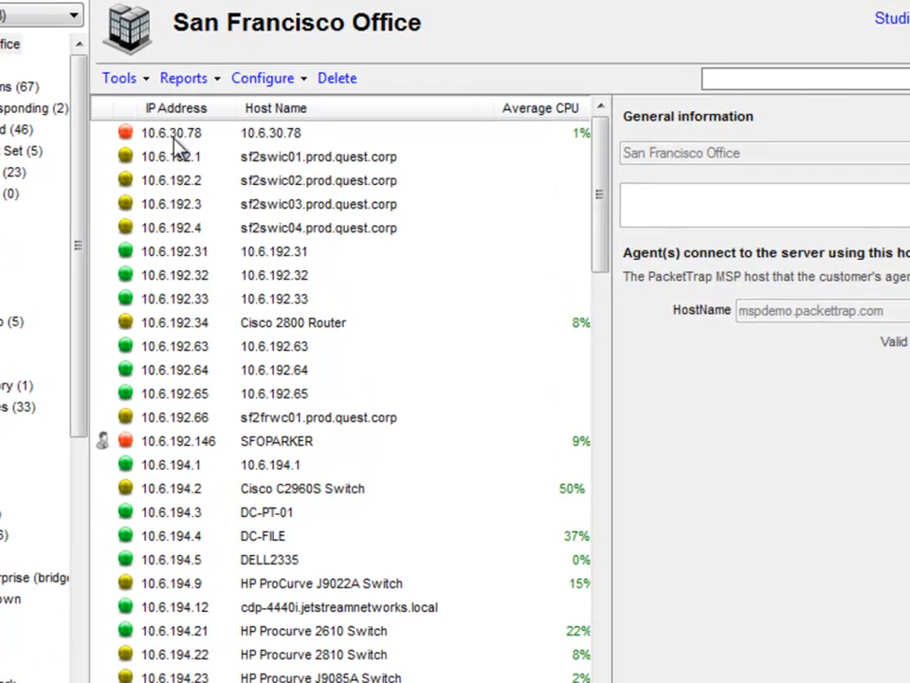
Show the Device Health panel for device 10.6.30.78 in the San Francisco Office list
click(174, 139)
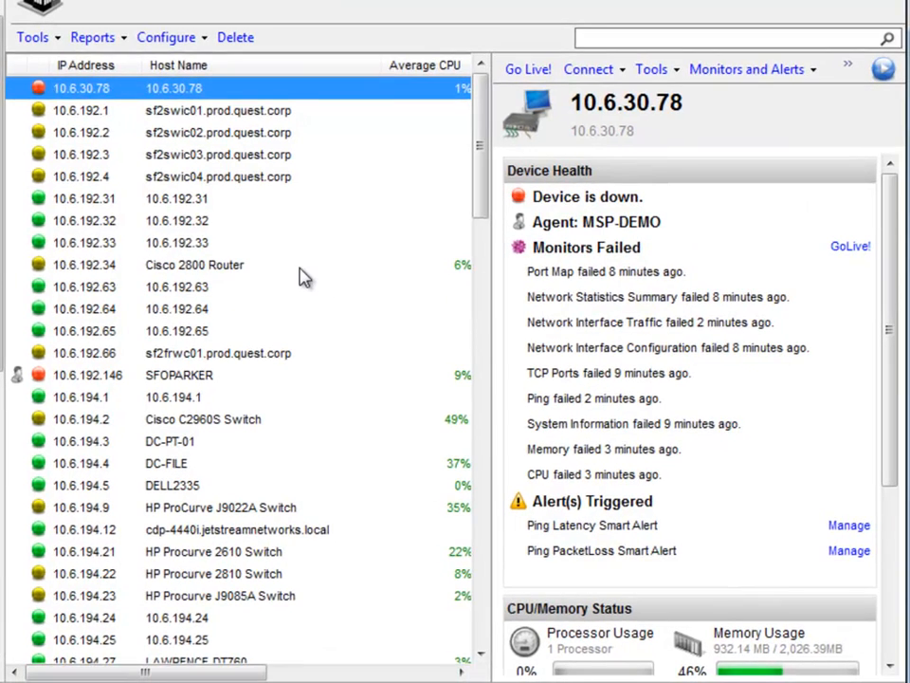
Select the Cisco 2800 Router and open its Verify Monitors status list
click(408, 331)
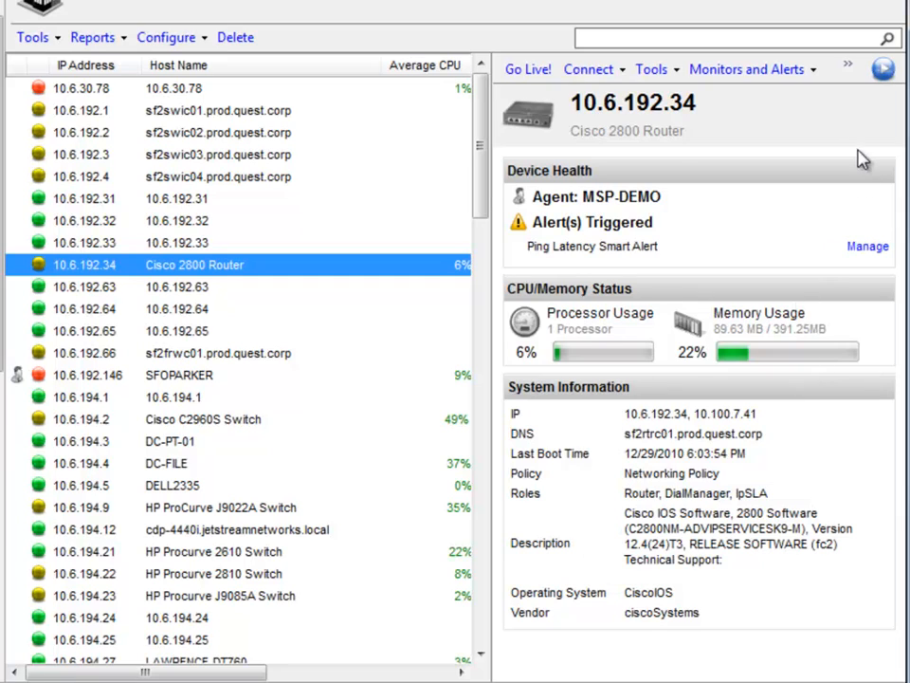
click(847, 69)
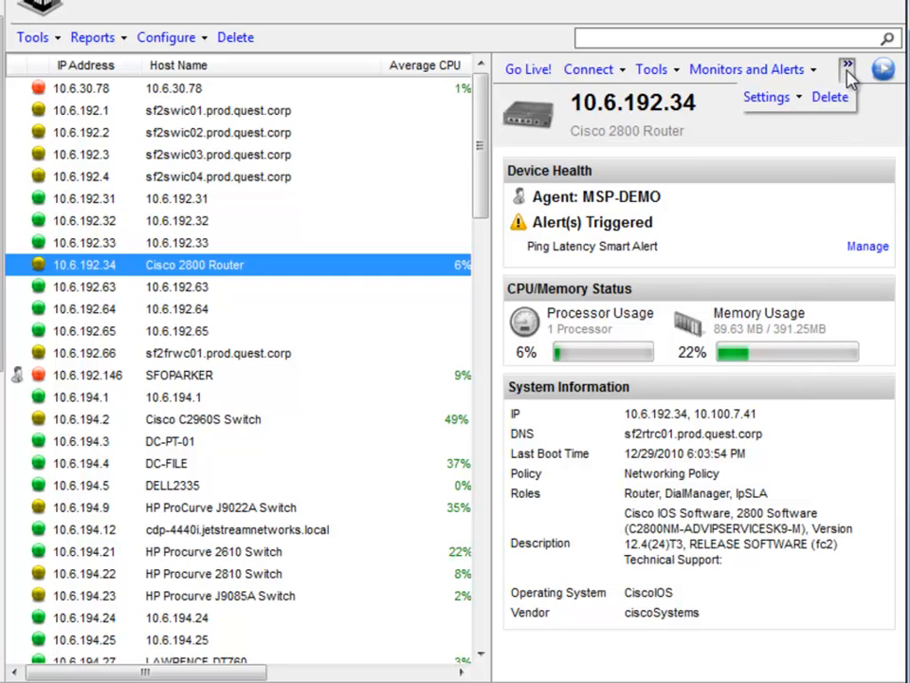
click(772, 96)
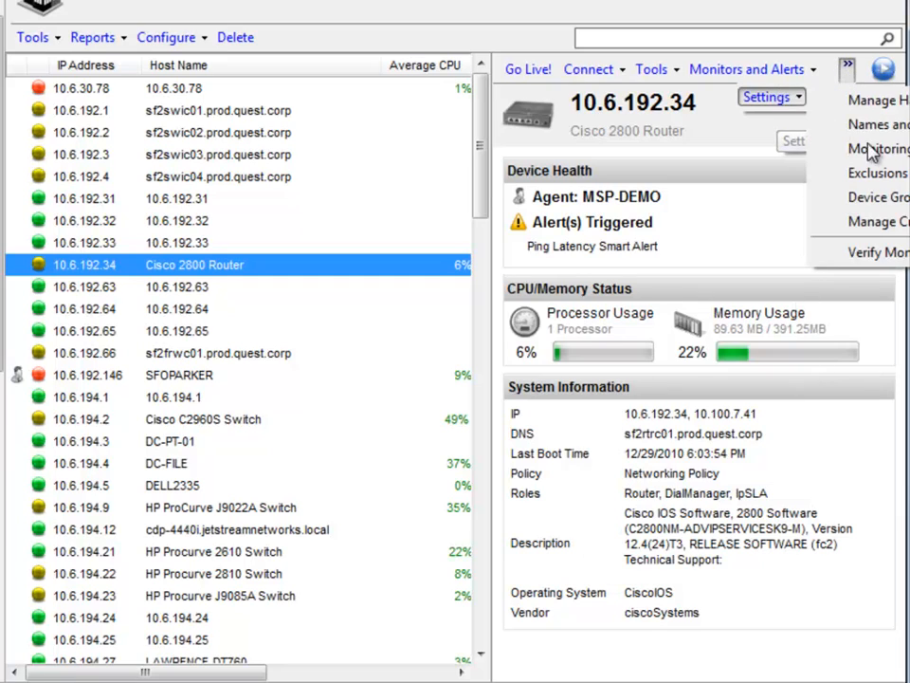
click(896, 254)
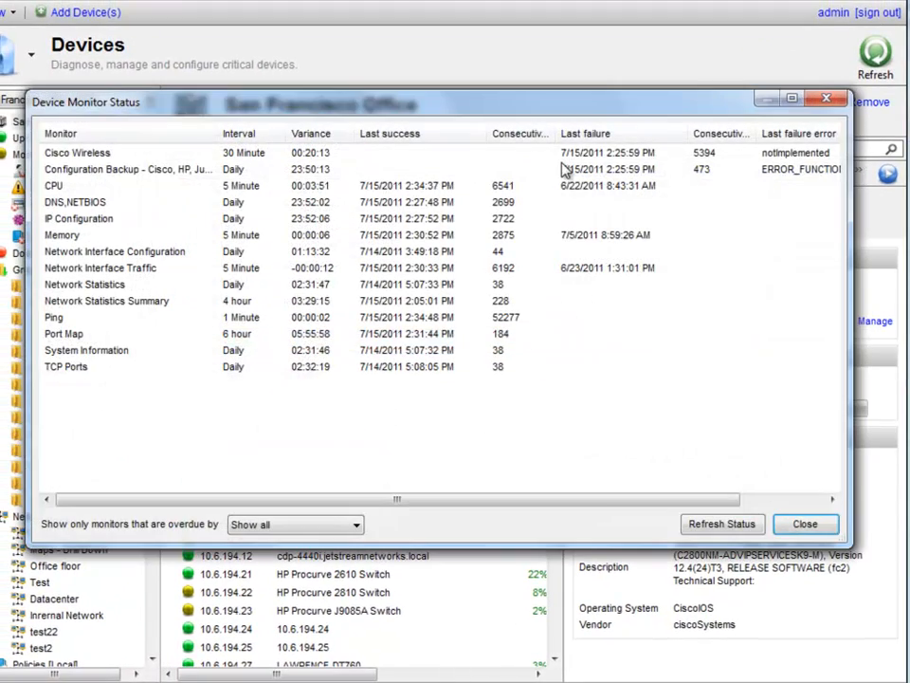
Inspect the failed Cisco Wireless and Configuration Backup monitors, then close the list
click(752, 157)
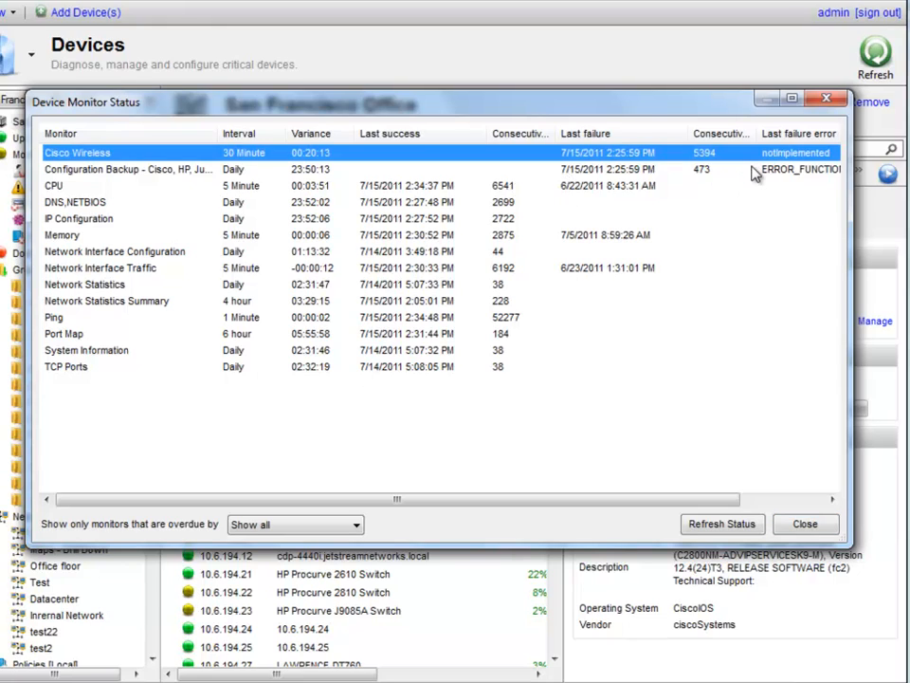
click(747, 171)
click(722, 156)
click(813, 528)
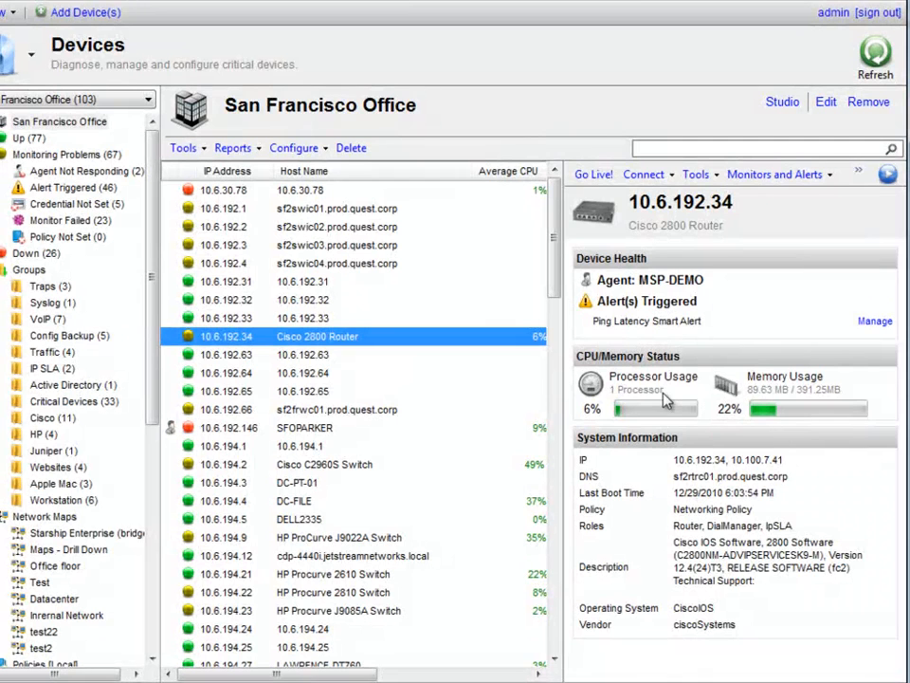
Select Networking Policy under Policies [Global] and choose Edit from its context menu
drag(150, 311, 173, 512)
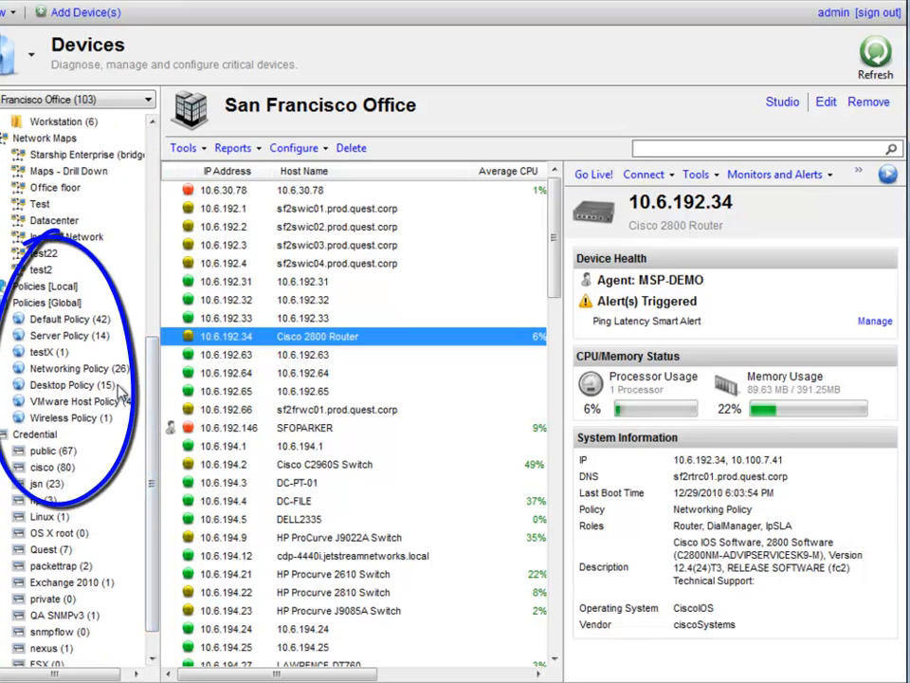
click(87, 372)
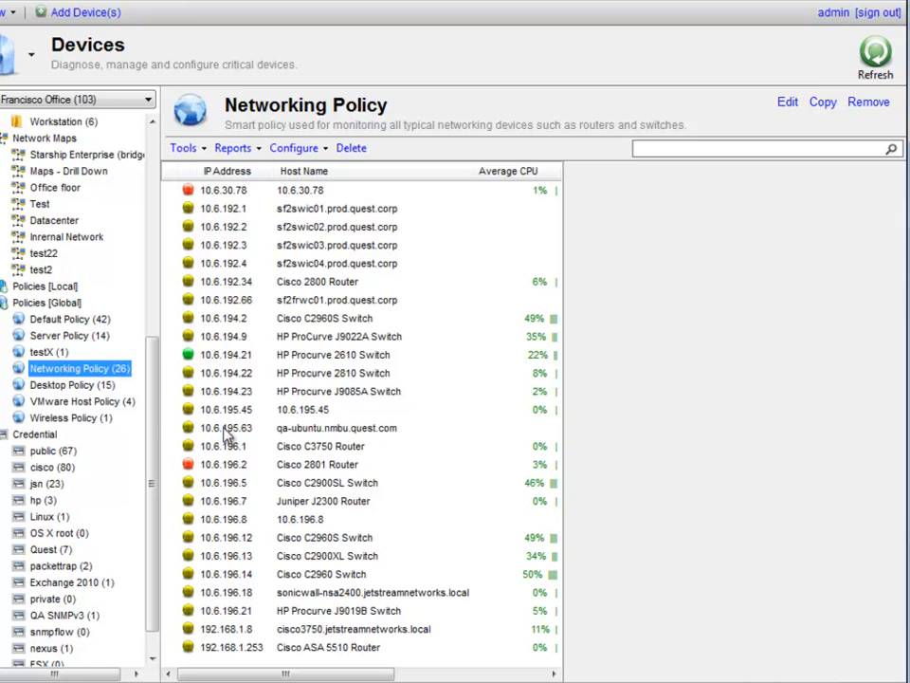
right_click(87, 373)
click(145, 377)
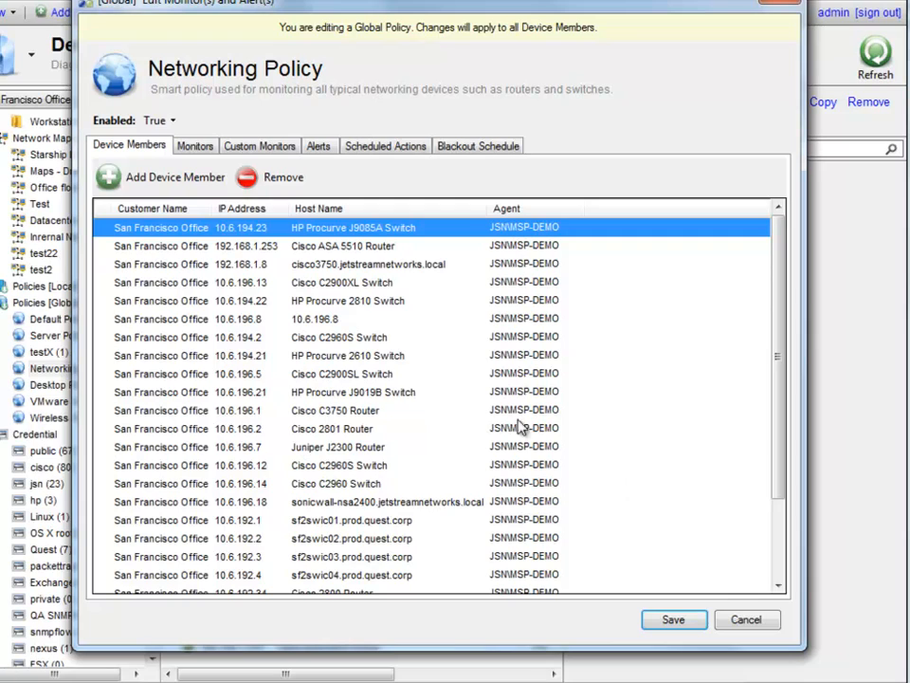
Switch through Monitors to the Alerts tab, showing six alerts and three notification rules
click(198, 150)
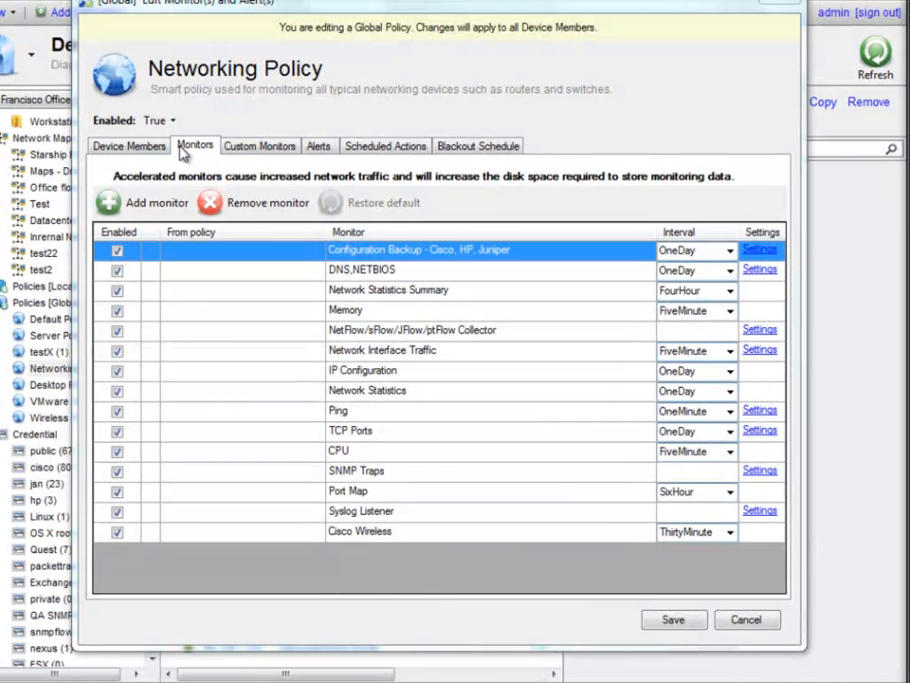
click(327, 150)
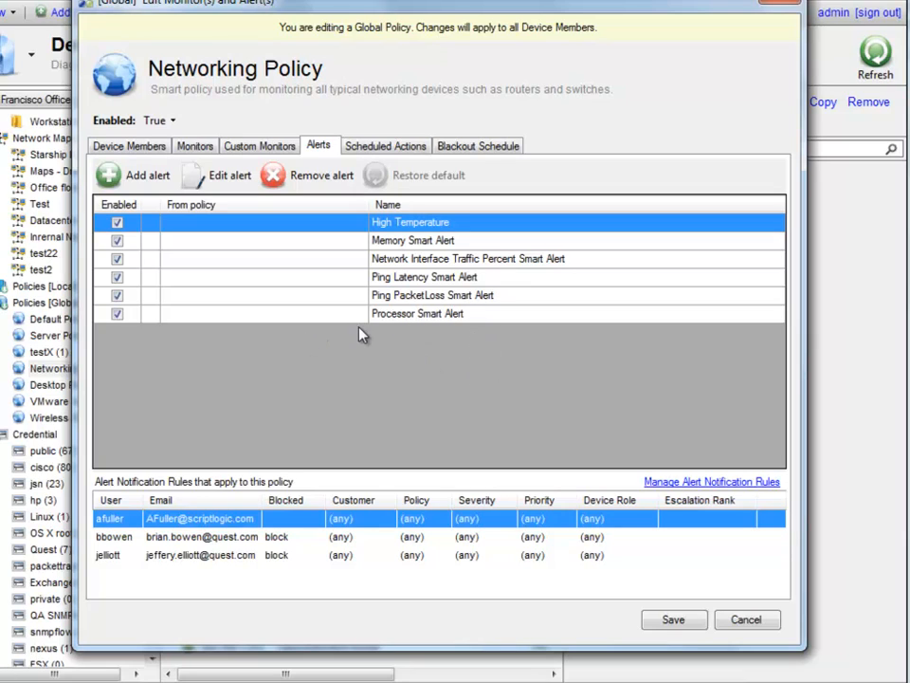
double_click(554, 241)
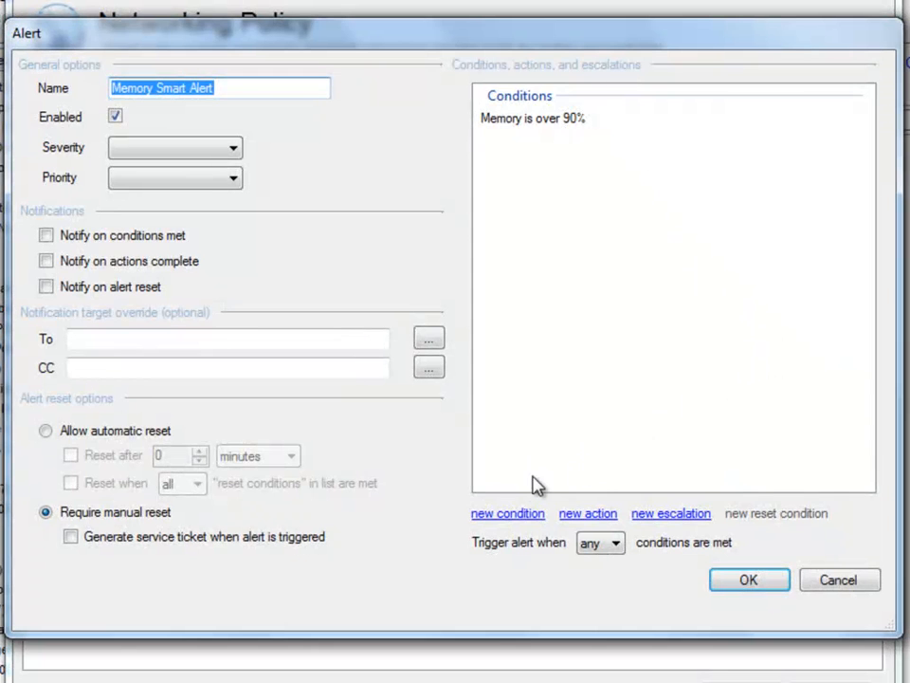
click(520, 513)
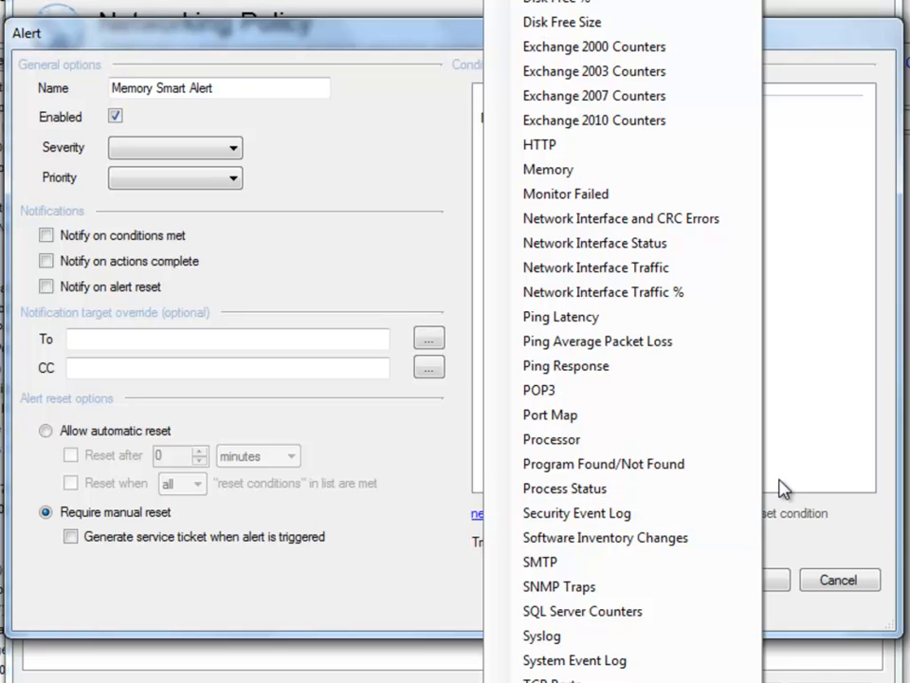
click(807, 414)
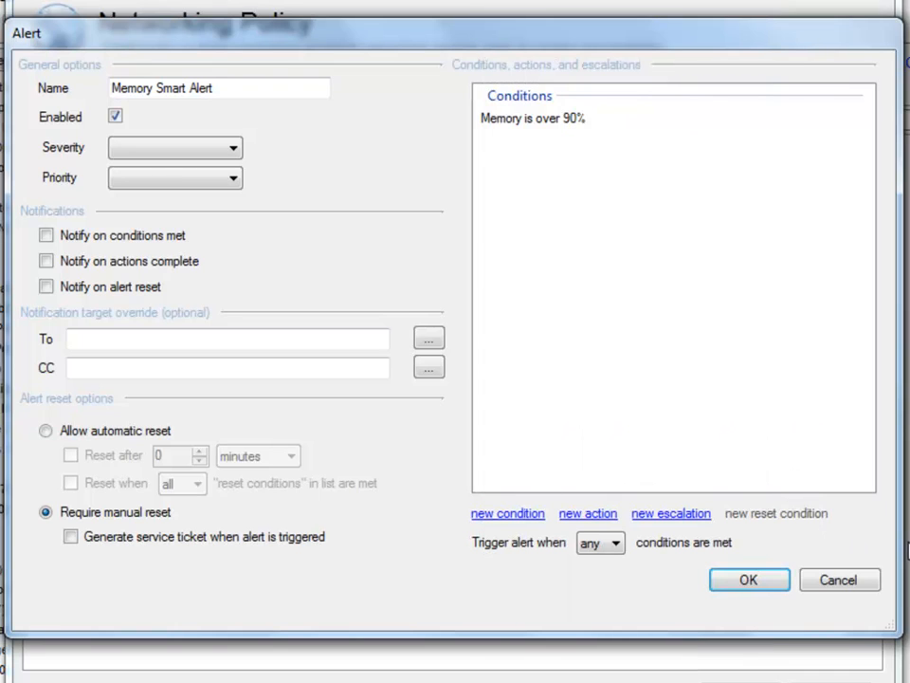
click(839, 582)
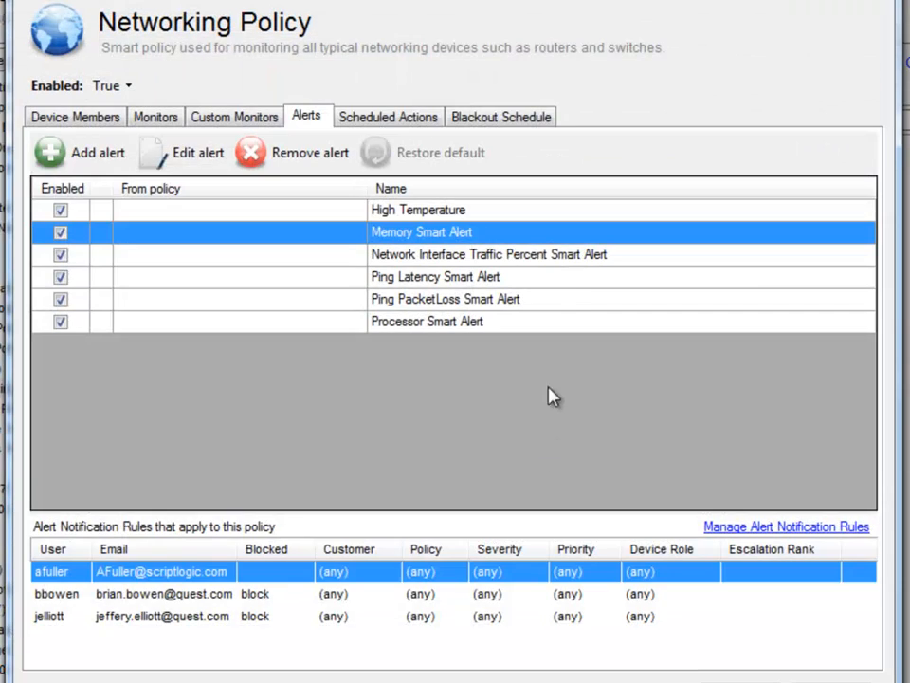
click(596, 216)
double_click(597, 226)
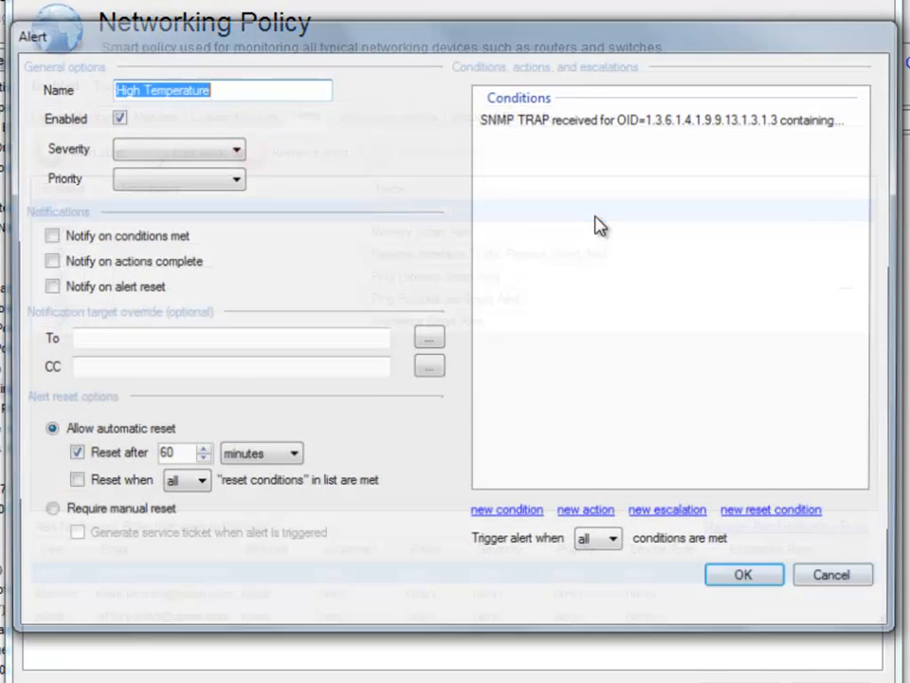
click(503, 514)
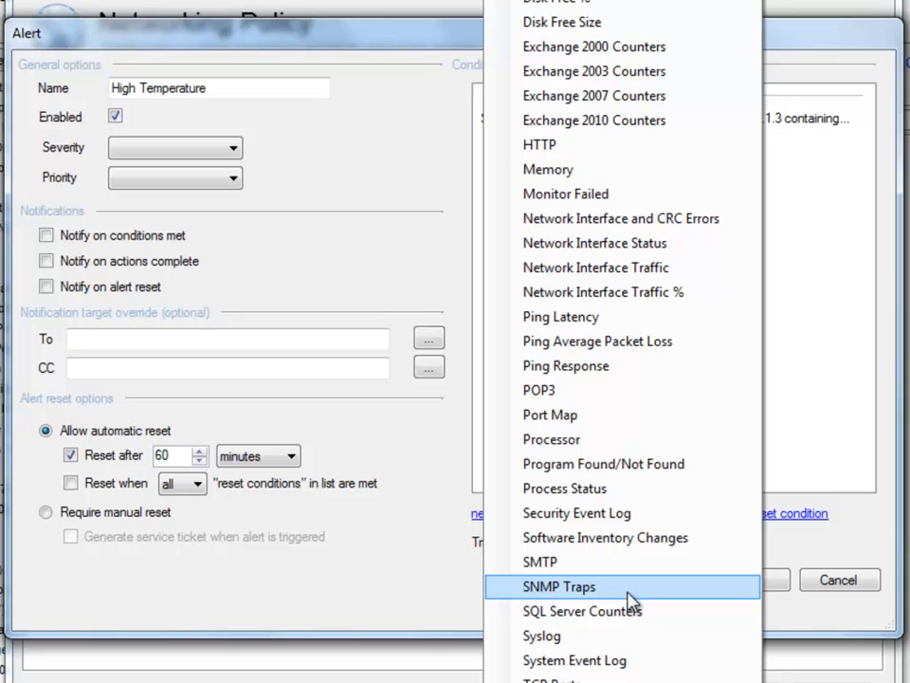
click(794, 304)
click(746, 127)
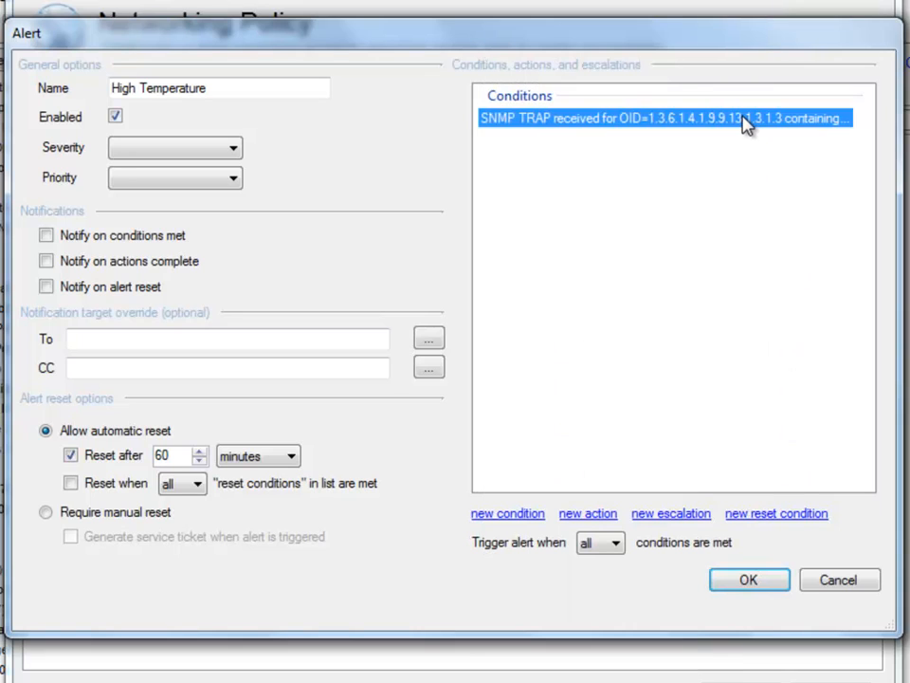
double_click(745, 126)
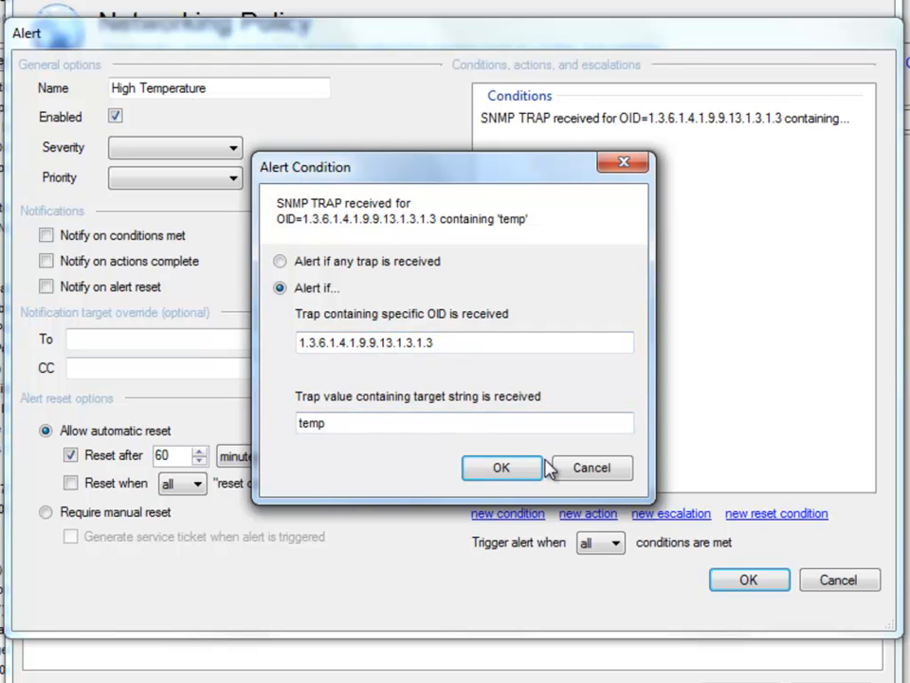
click(594, 469)
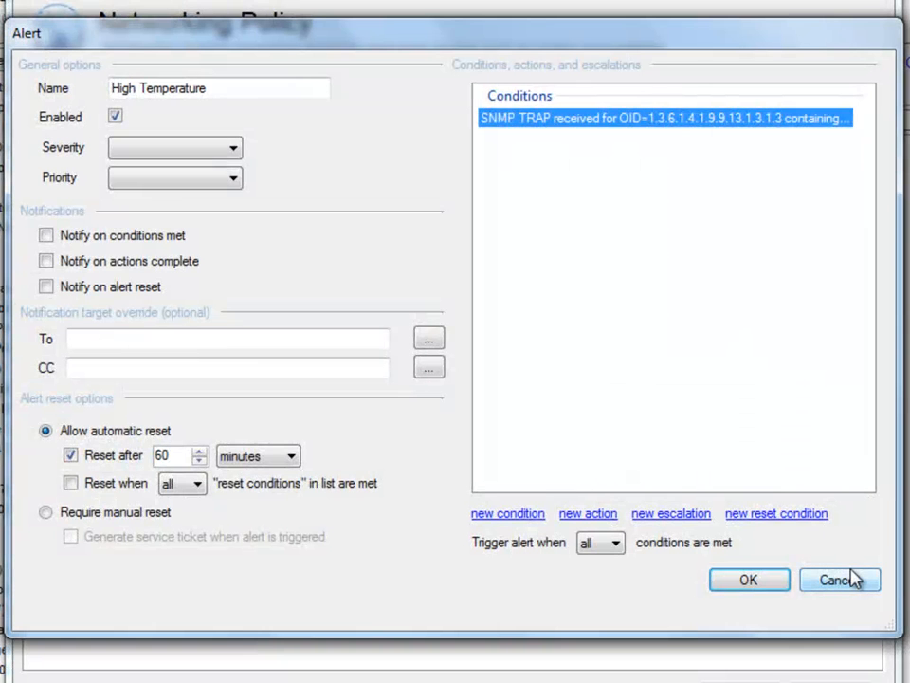
click(853, 581)
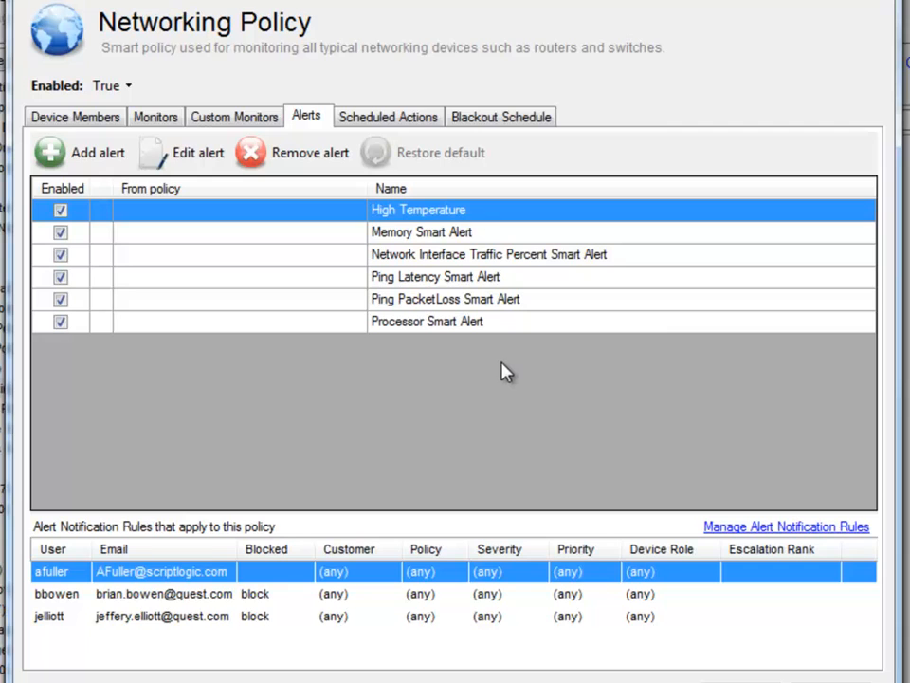
click(583, 237)
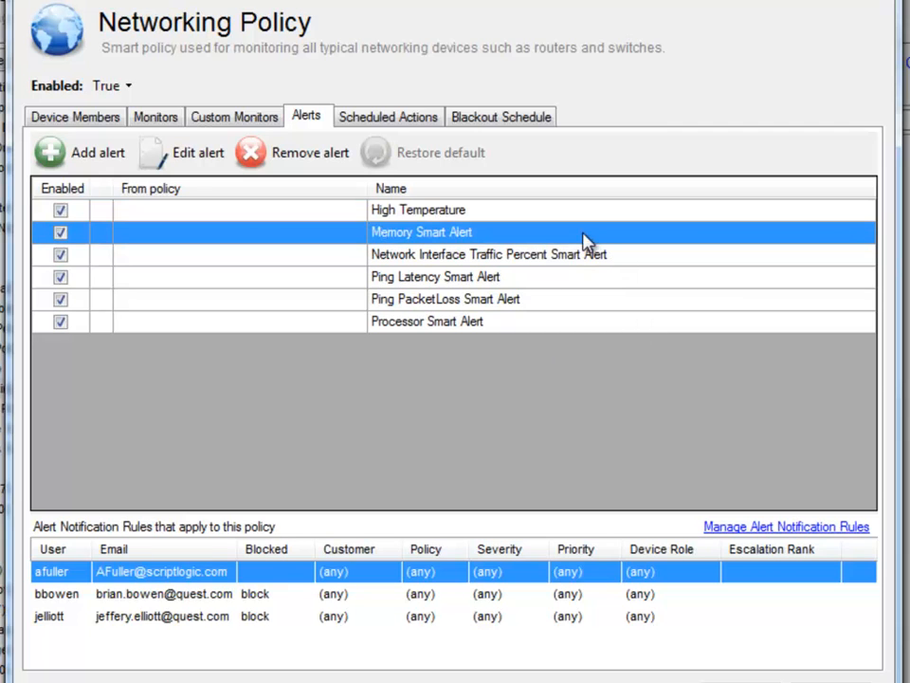
Open the Memory Smart Alert, add a Processor over 85% condition, and keep 'any' triggering
double_click(583, 237)
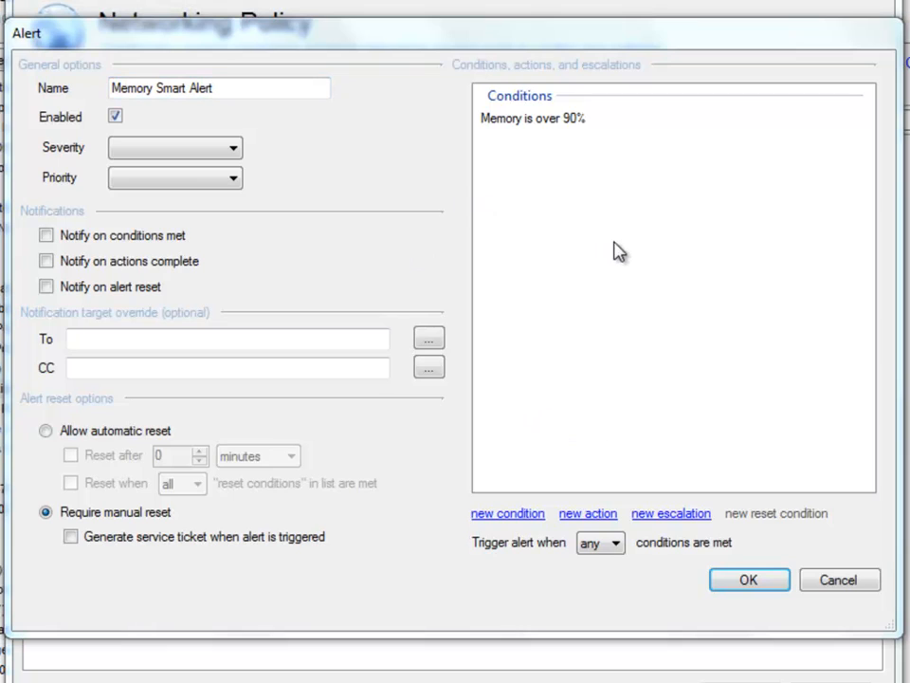
click(502, 131)
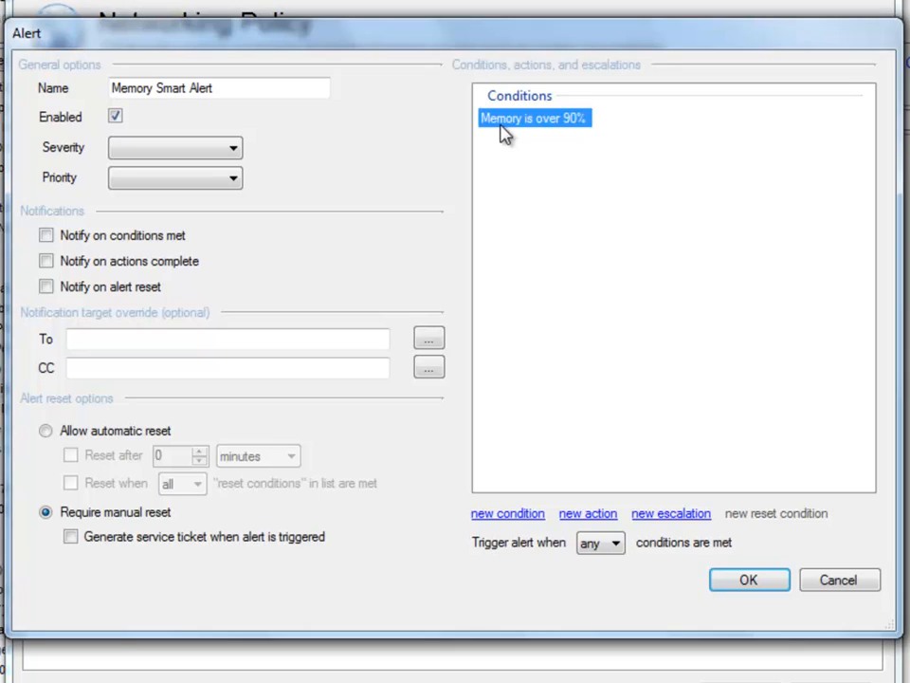
click(595, 228)
click(485, 513)
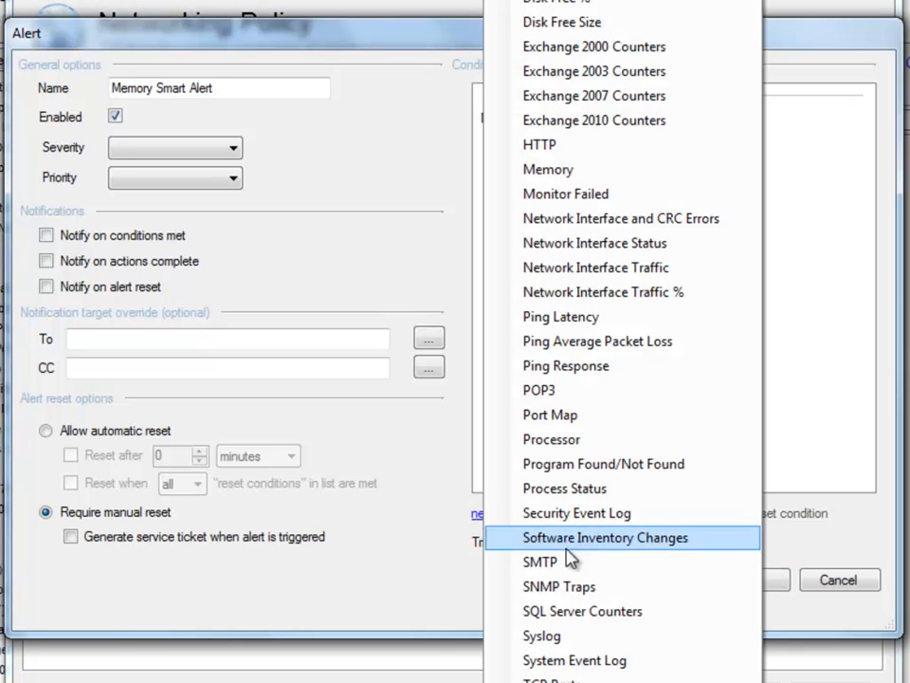
click(604, 442)
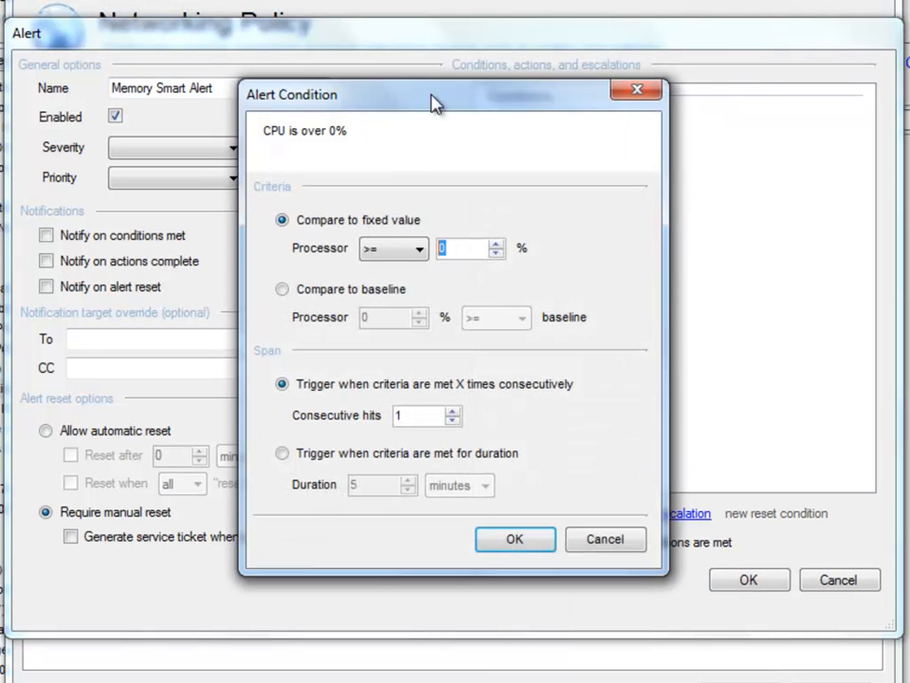
text(85)
key(Return)
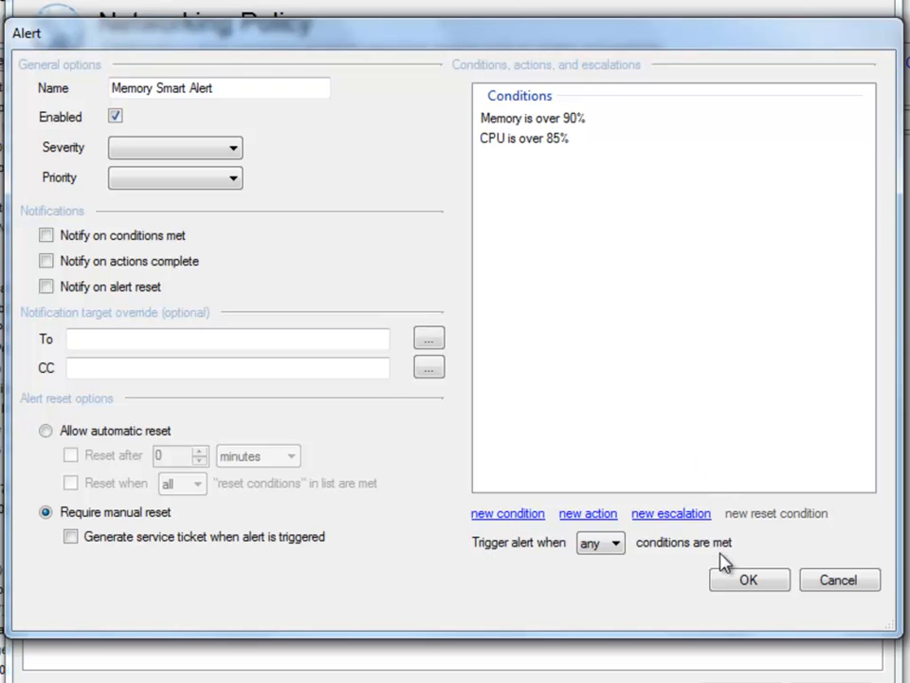
click(603, 544)
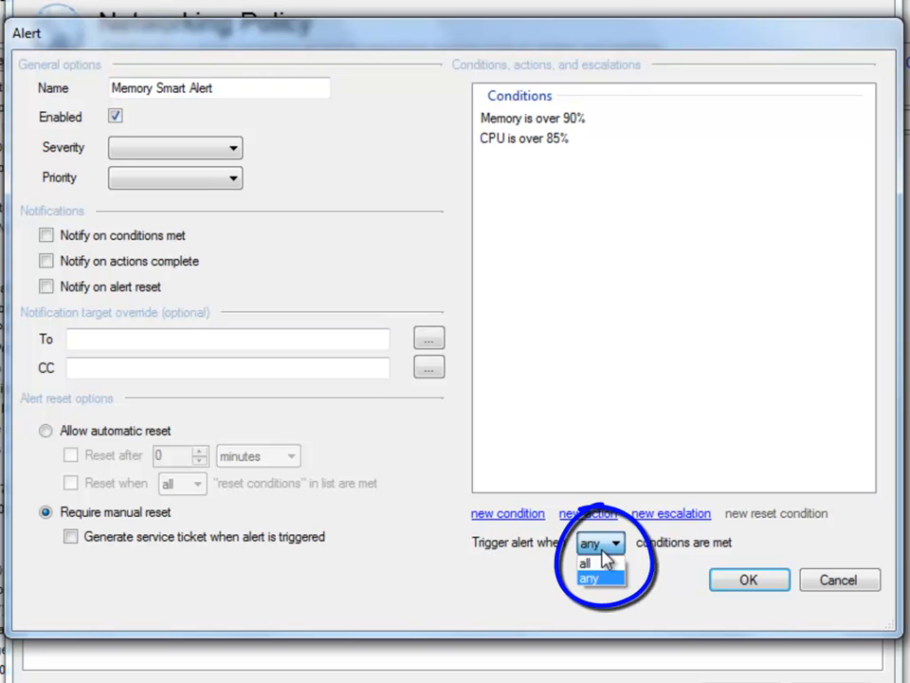
click(603, 481)
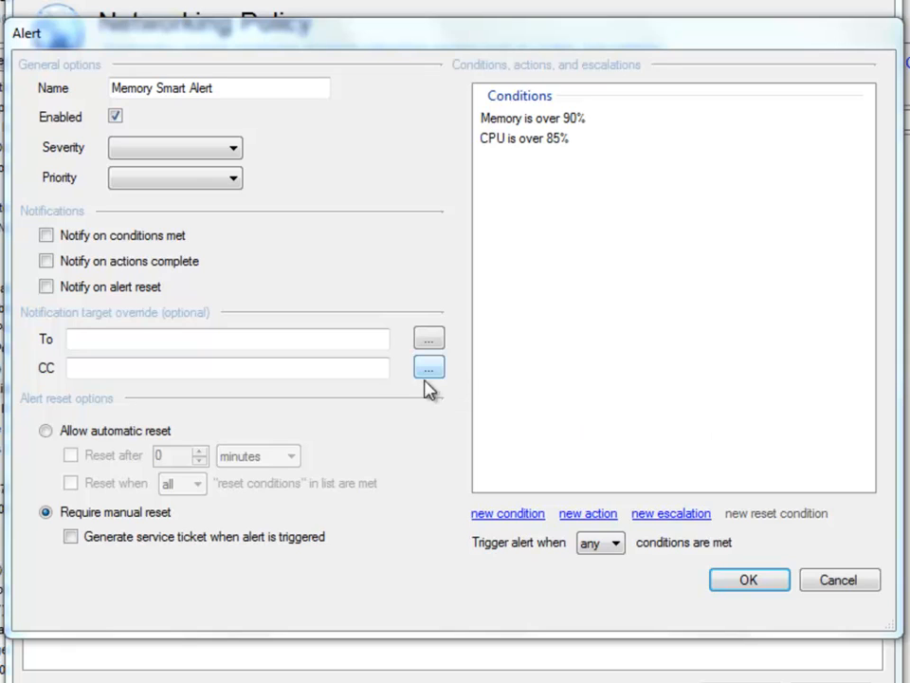
Allow automatic reset after 60 minutes and add a Memory <= 70% reset condition
click(89, 436)
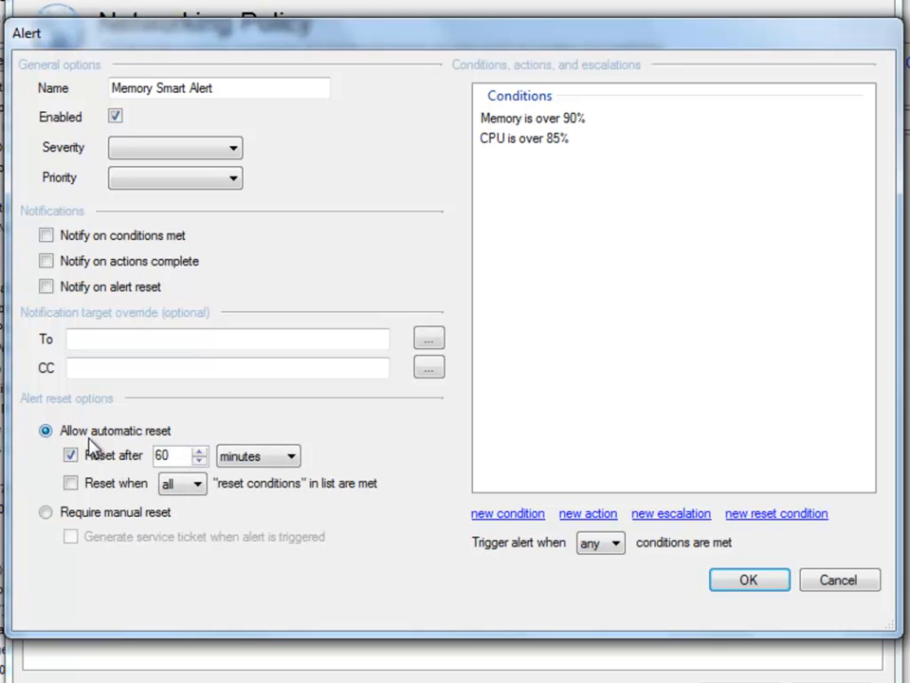
click(801, 515)
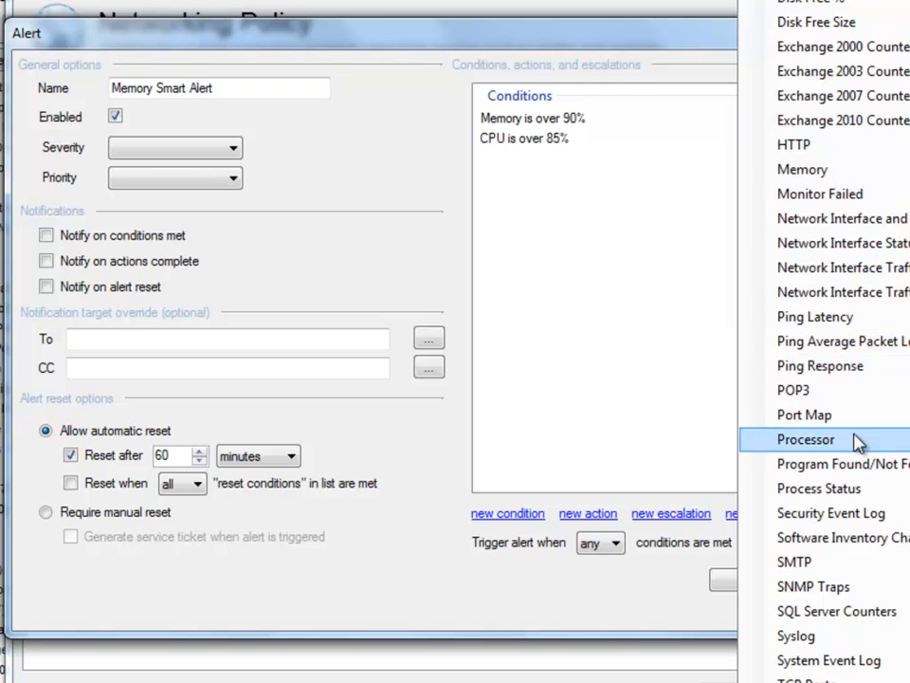
click(887, 170)
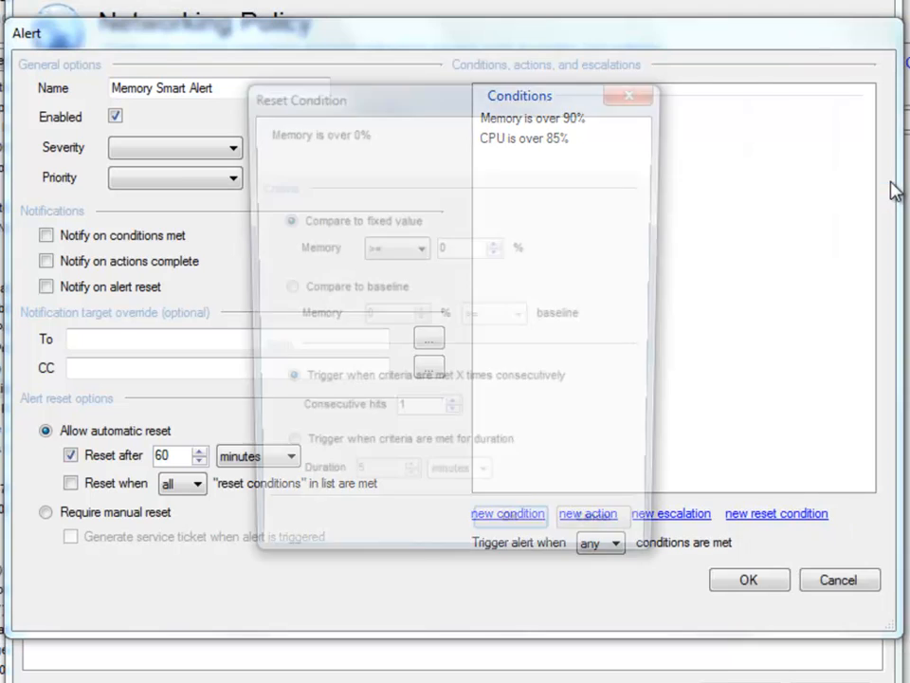
click(383, 254)
click(383, 277)
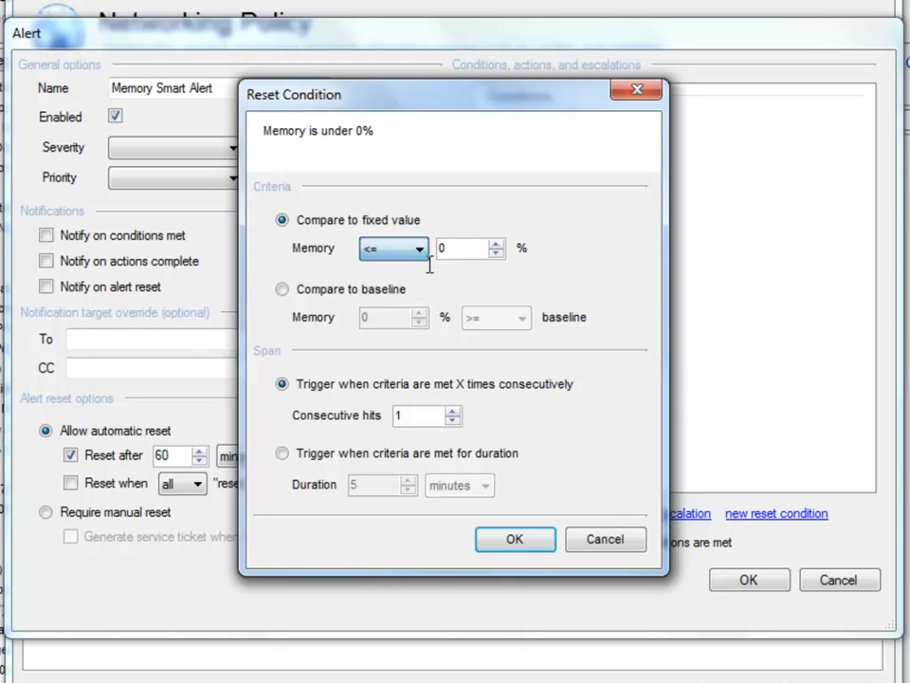
drag(464, 249, 369, 262)
text(70)
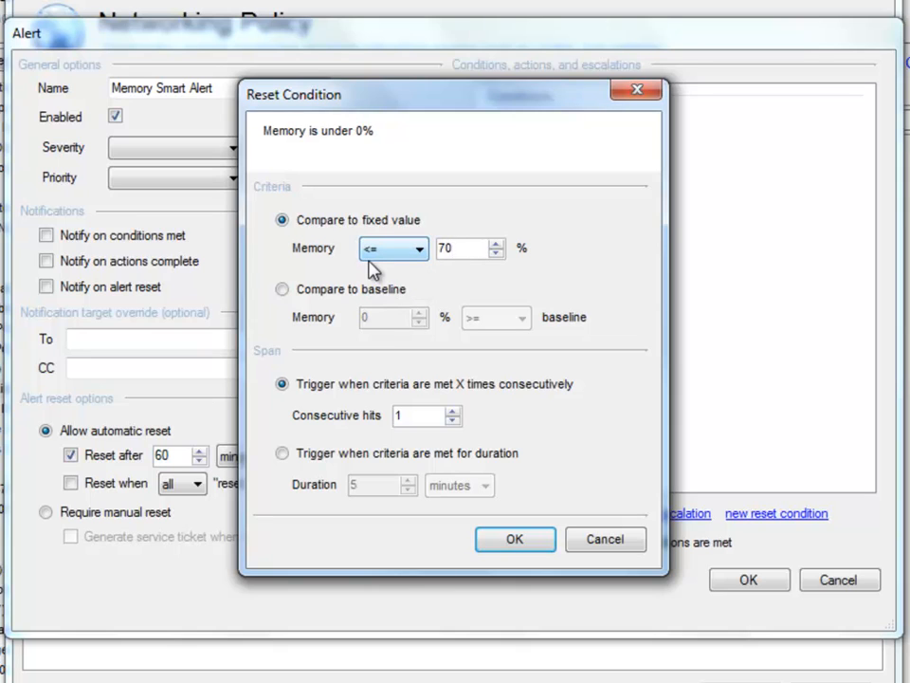
key(Return)
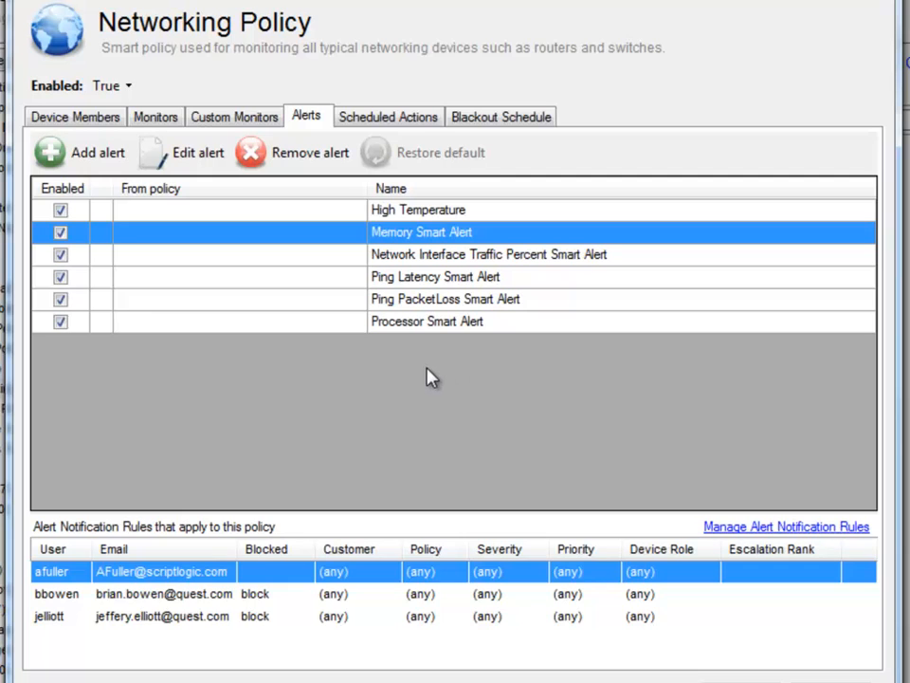
Add a Shutdown/Restart system action named 'Shutdown' to the High Temperature alert
click(490, 213)
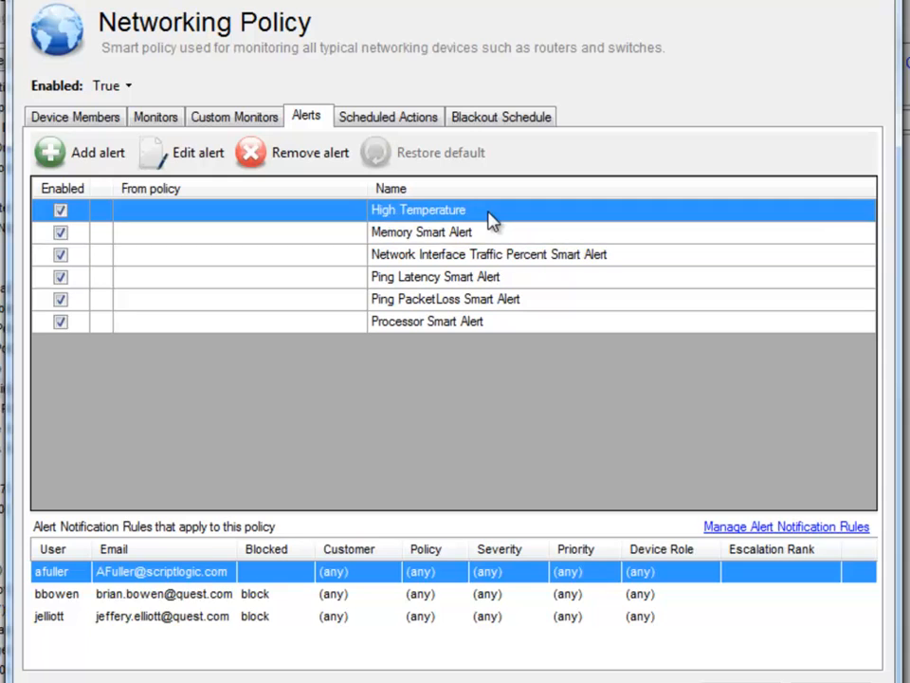
double_click(490, 213)
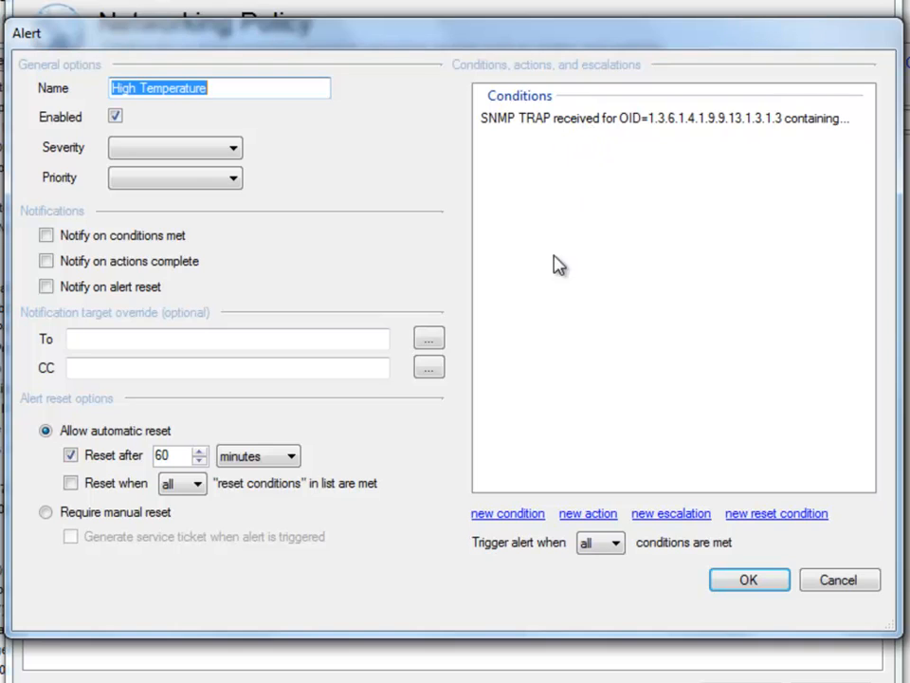
click(582, 516)
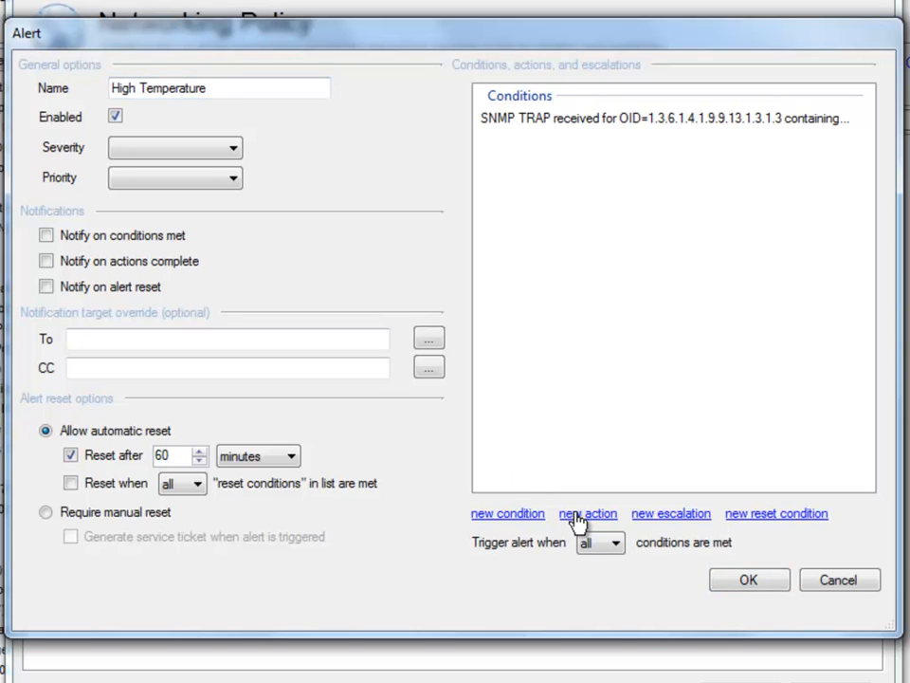
click(581, 516)
mouse_move(636, 537)
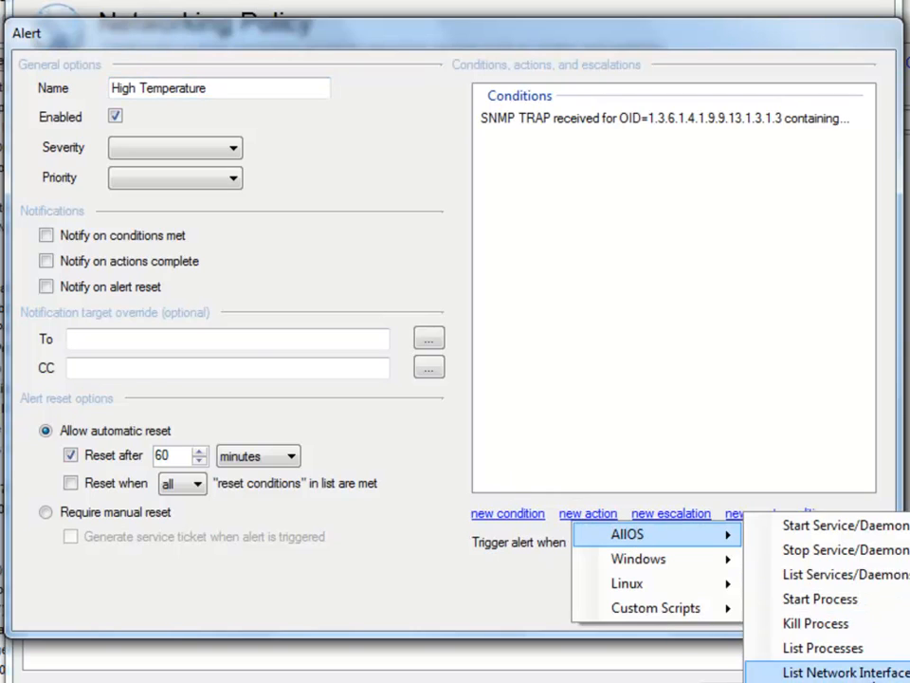
click(797, 681)
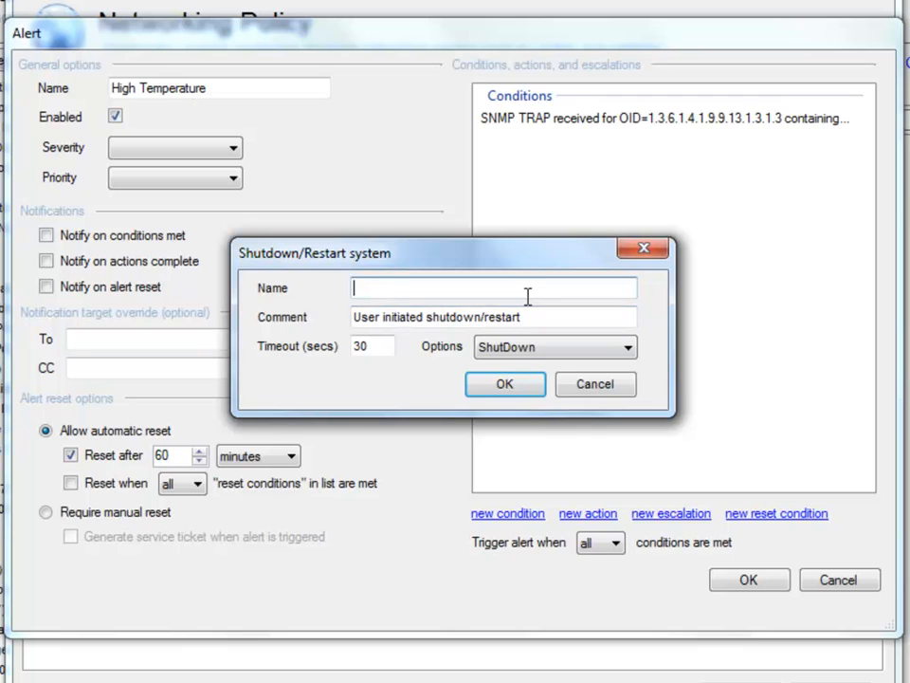
text(Shutdown)
key(Return)
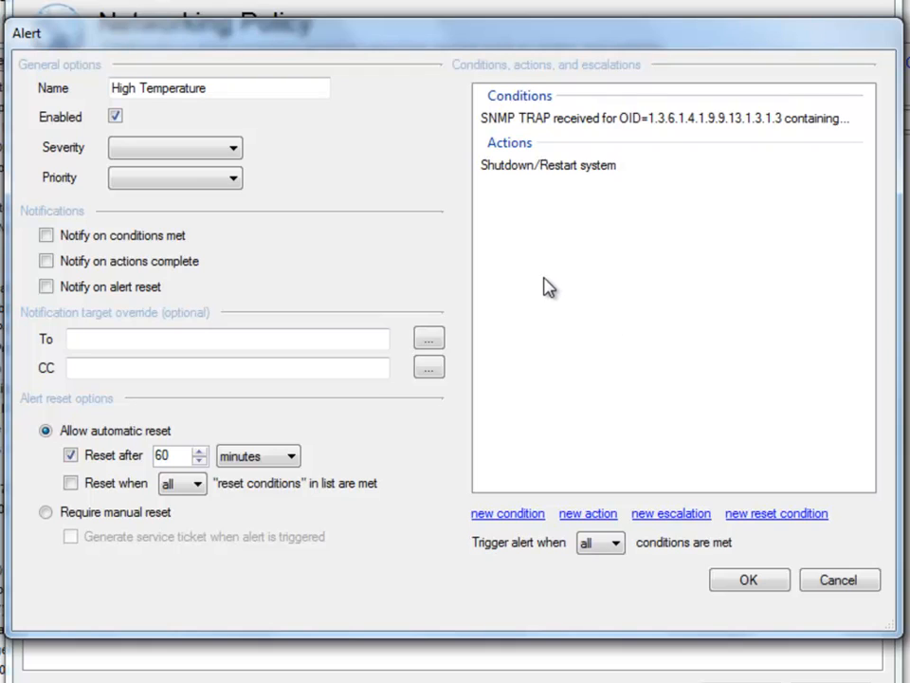
Enable notifications when conditions are met and enter an override recipient e-mail address
click(121, 238)
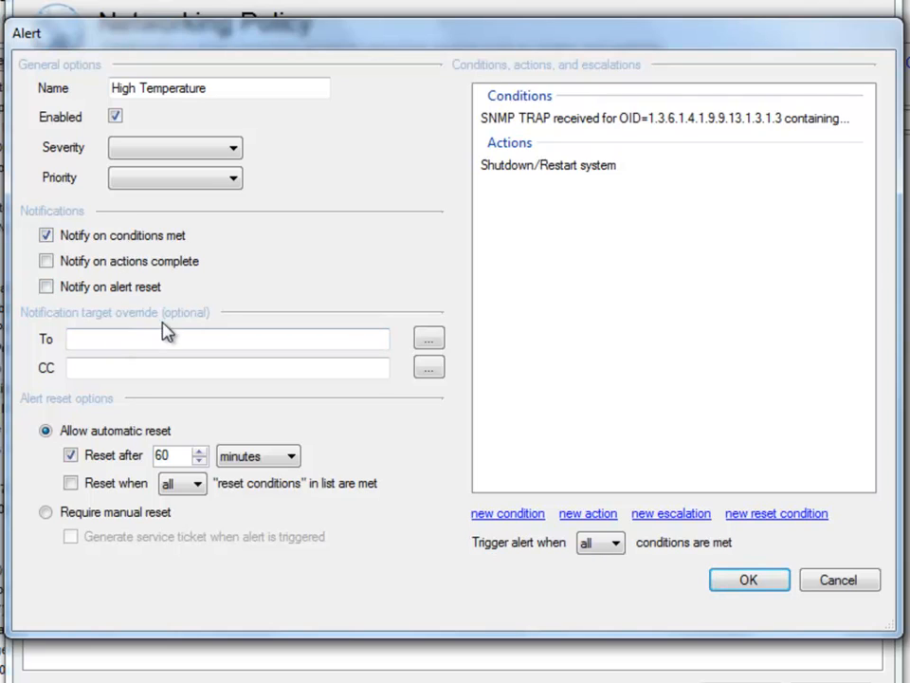
click(195, 344)
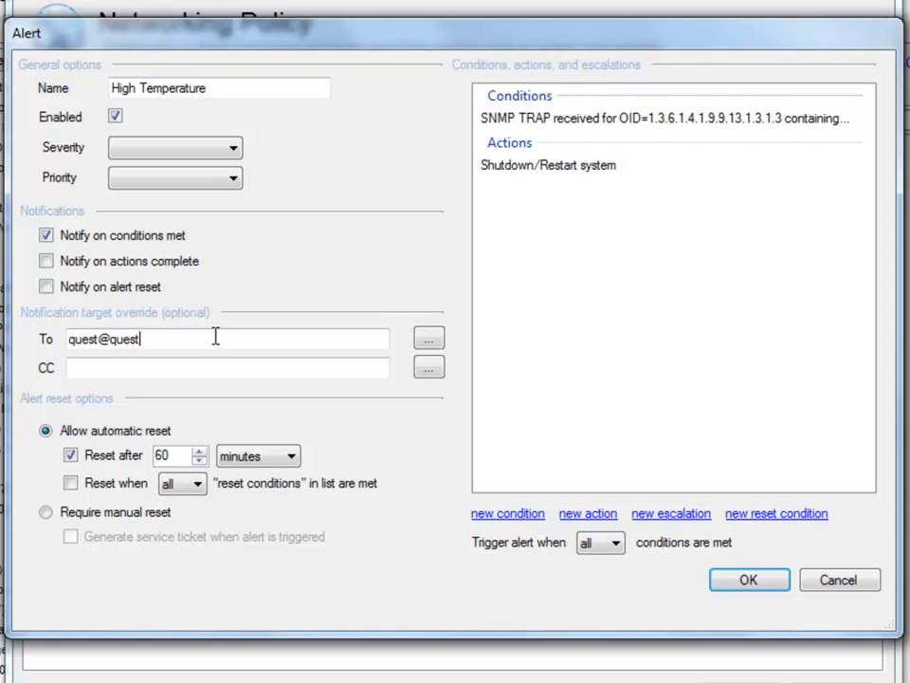
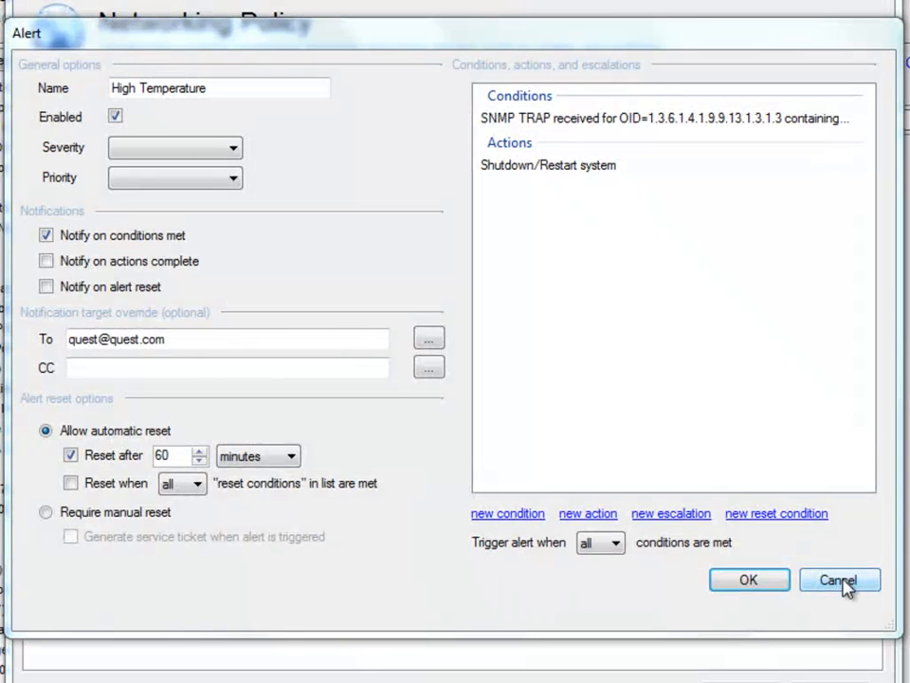
Cancel the High Temperature alert and Networking Policy dialogs, then bring up Configuration
click(840, 581)
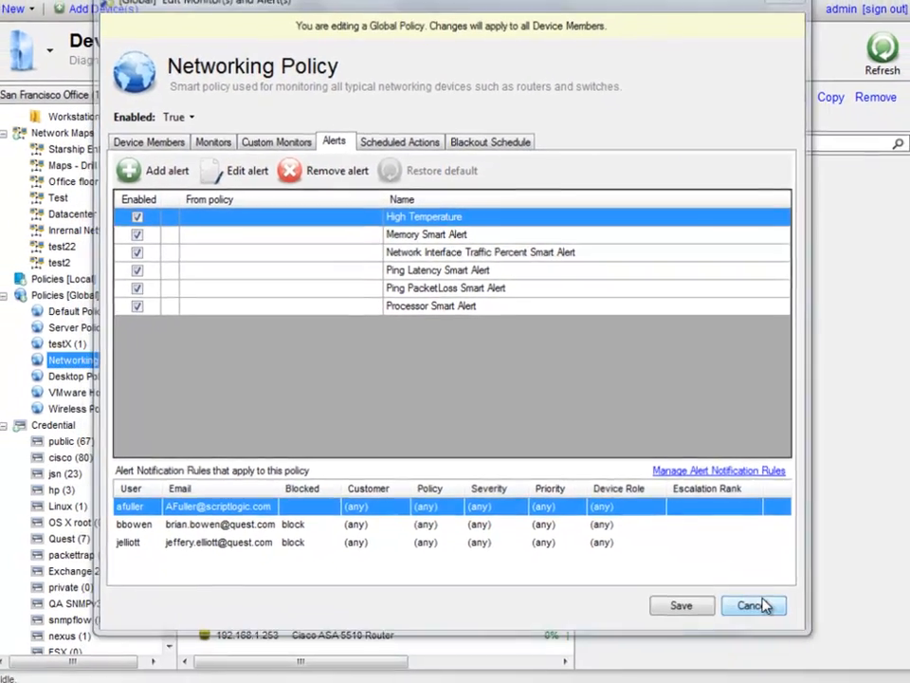
click(835, 679)
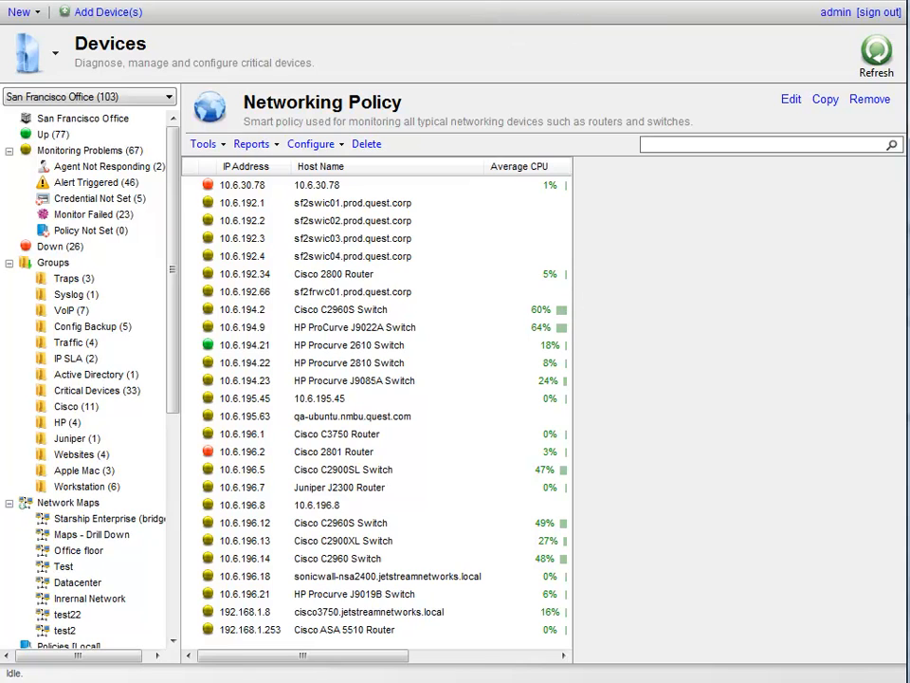
click(505, 3)
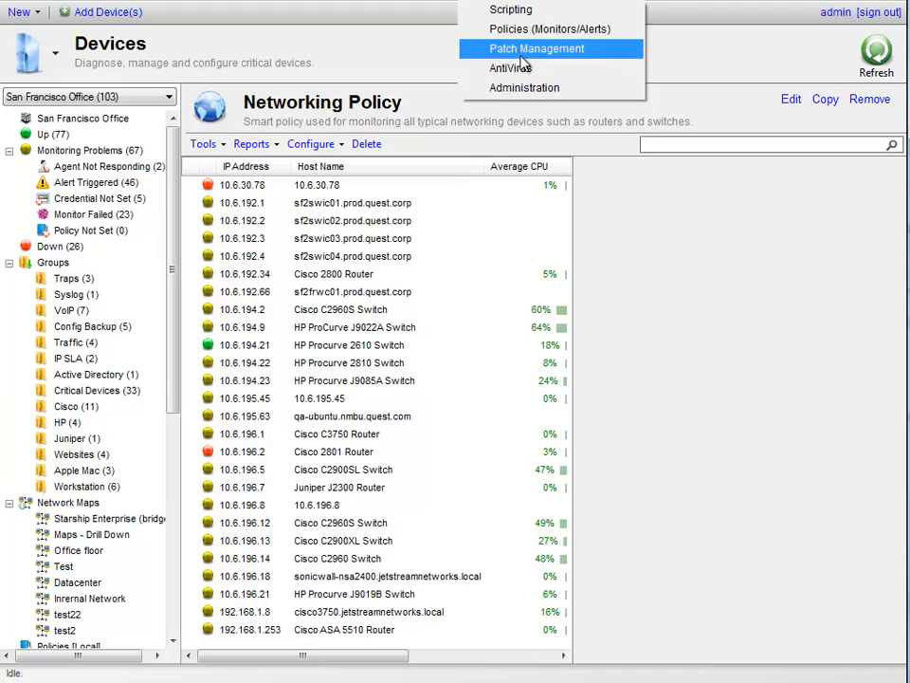
From the Global policies list, open Networking Policy, check its alerts, cancel, and reopen it for editing
click(536, 29)
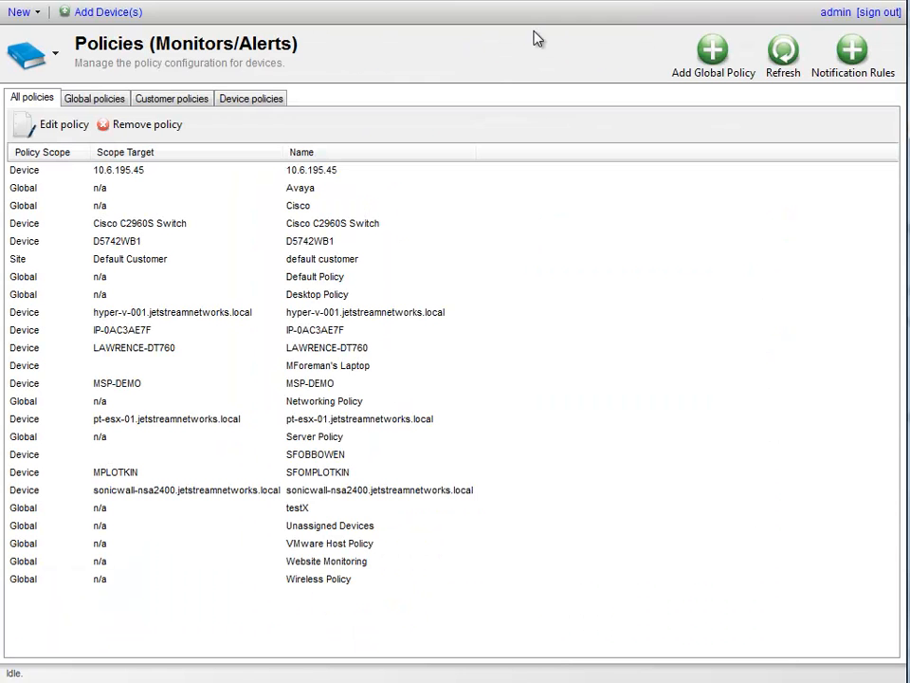
click(92, 105)
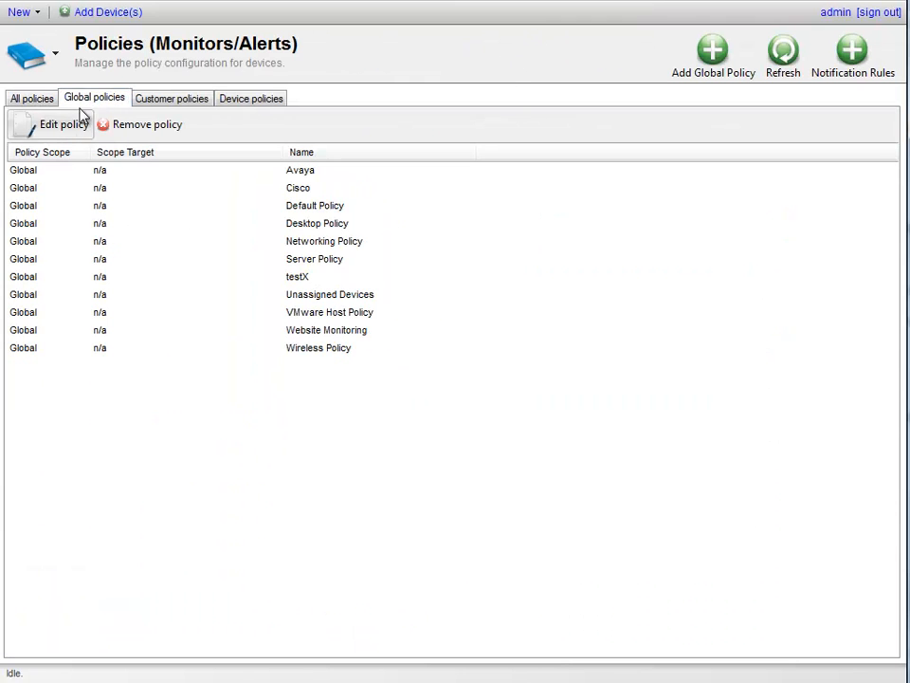
click(177, 240)
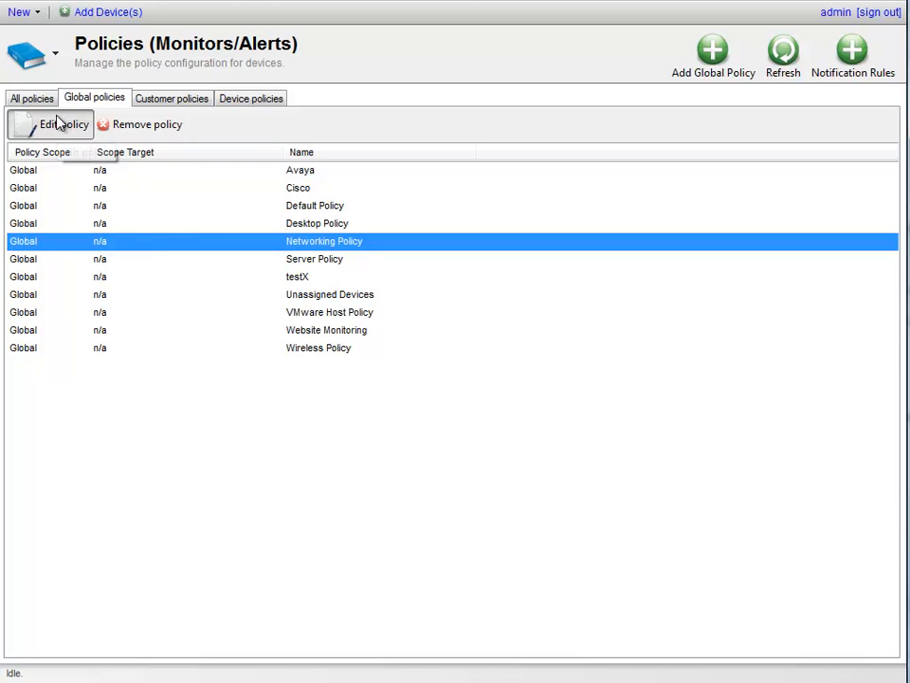
click(55, 146)
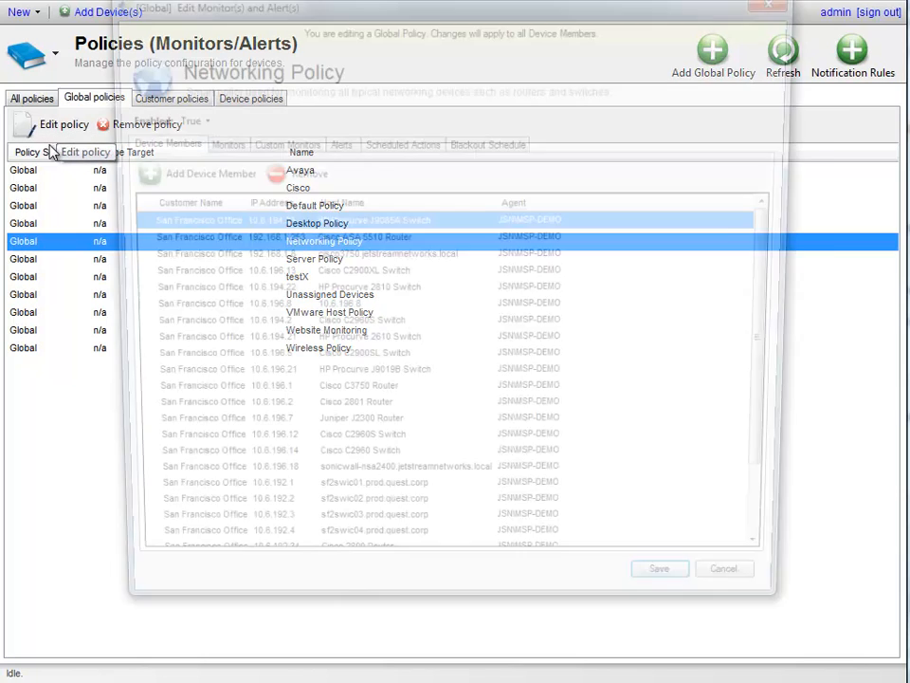
click(344, 143)
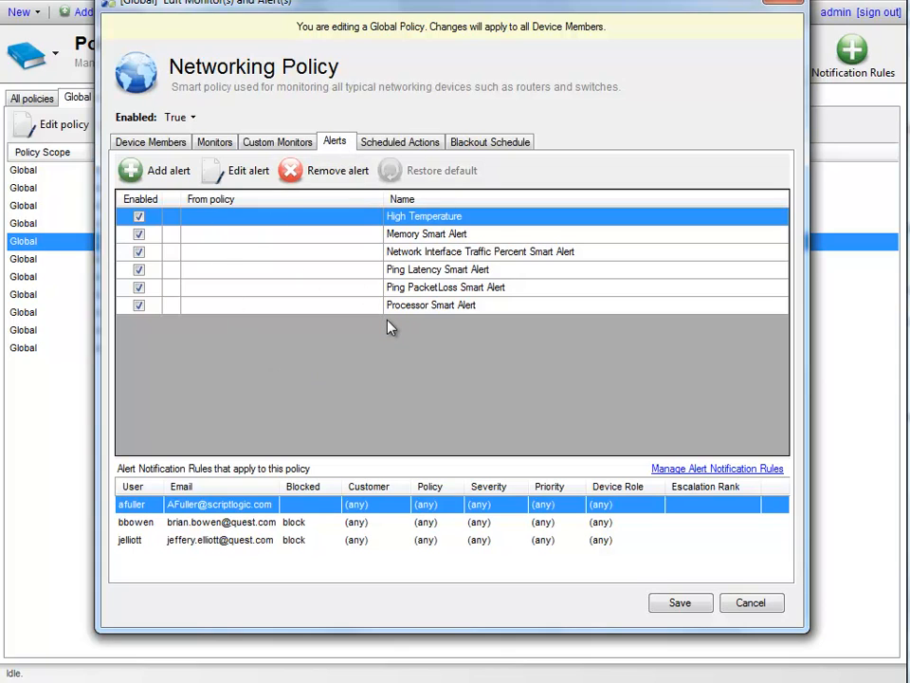
click(728, 603)
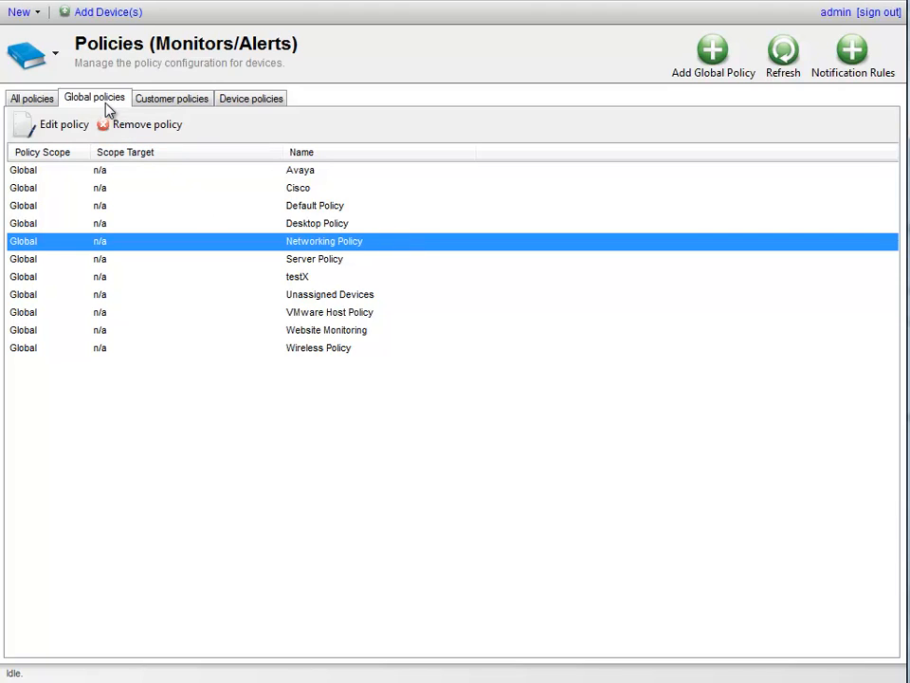
click(66, 130)
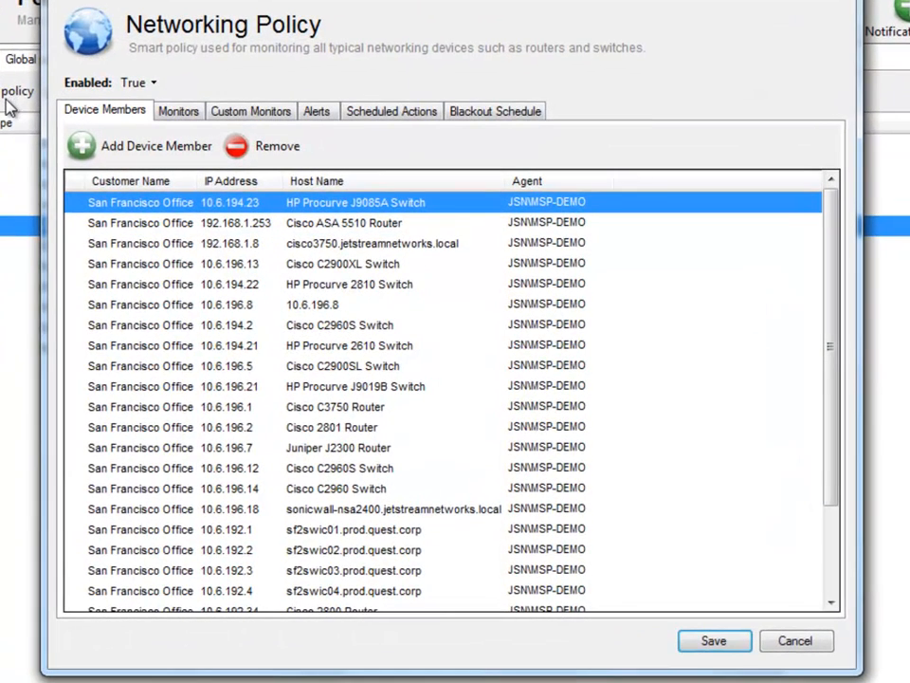
Start a new alert notification rule for a chosen user and the San Francisco Office customer
click(314, 114)
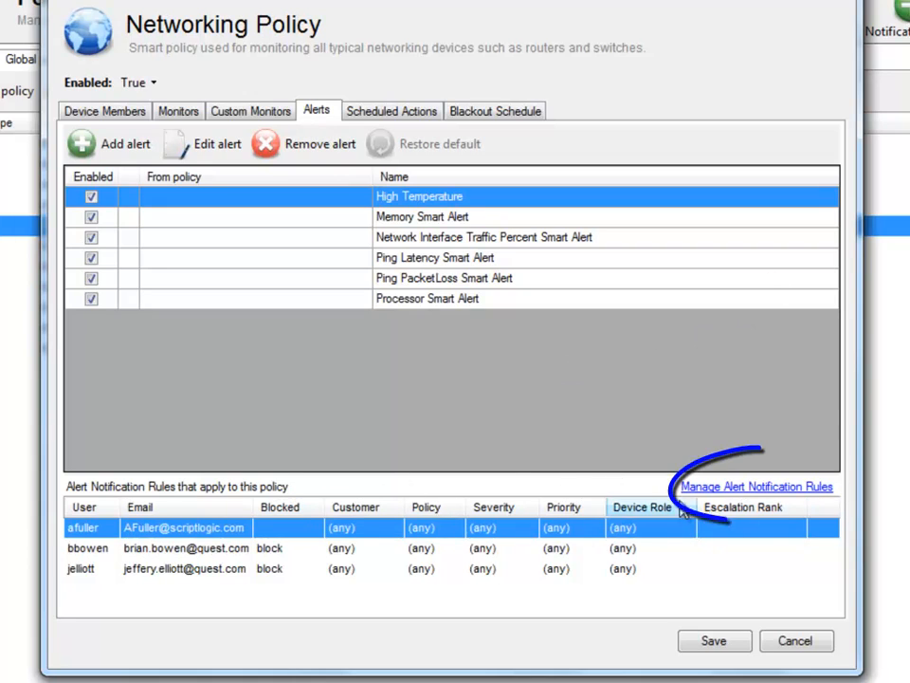
click(764, 488)
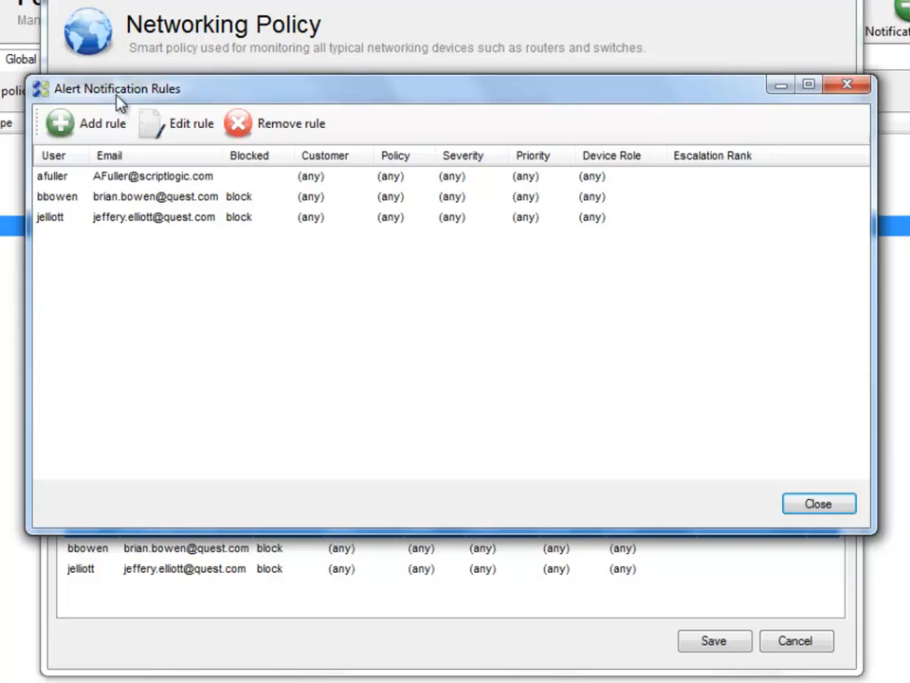
click(85, 131)
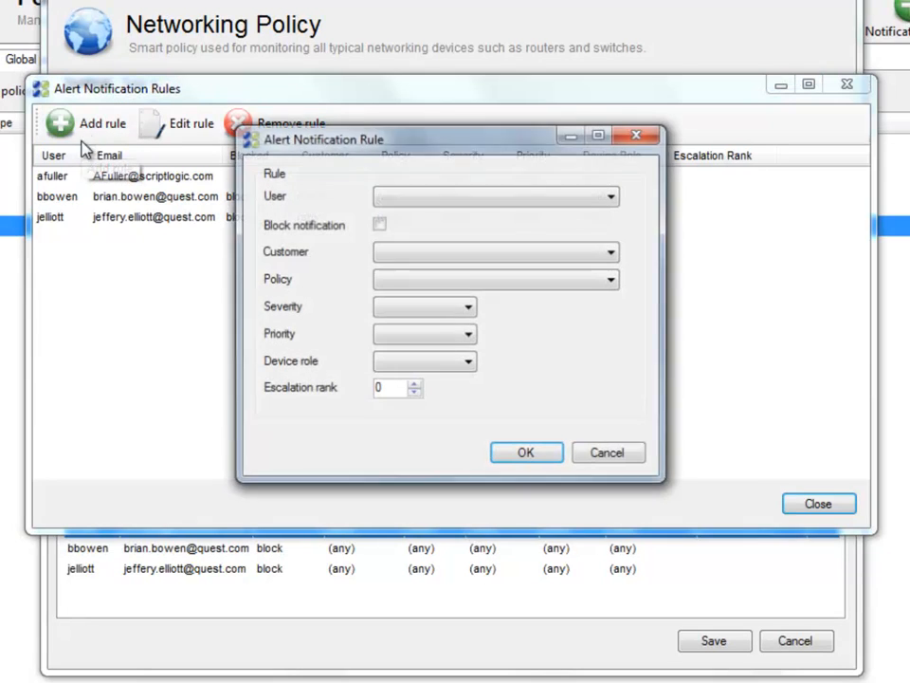
click(453, 196)
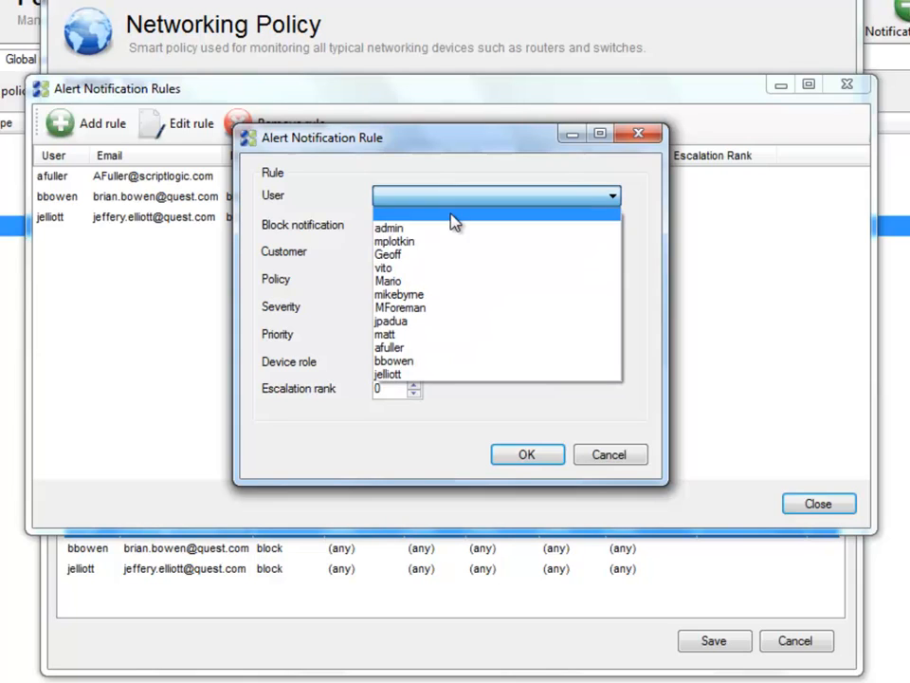
click(453, 240)
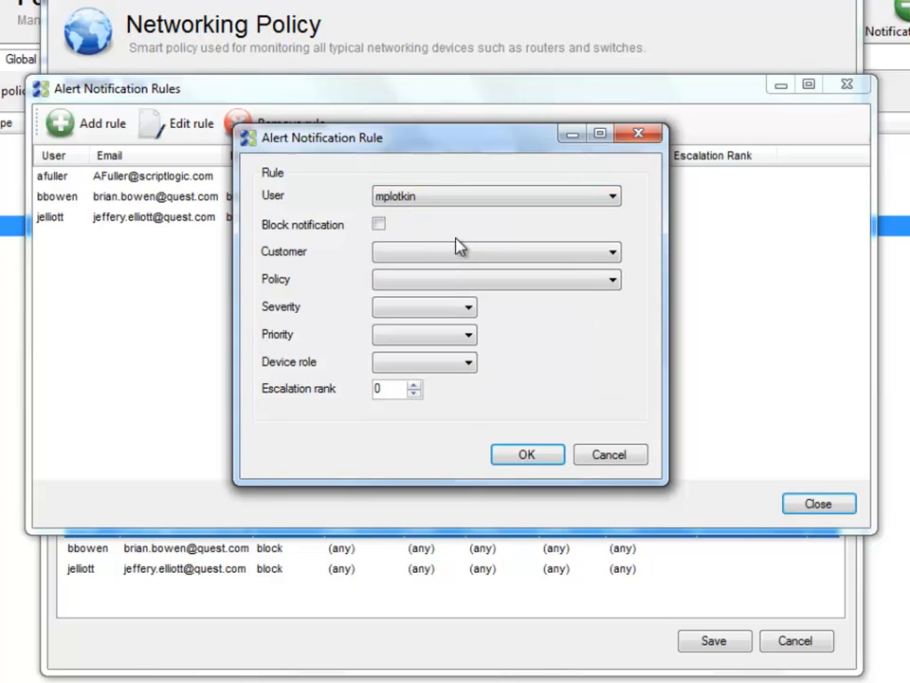
click(465, 254)
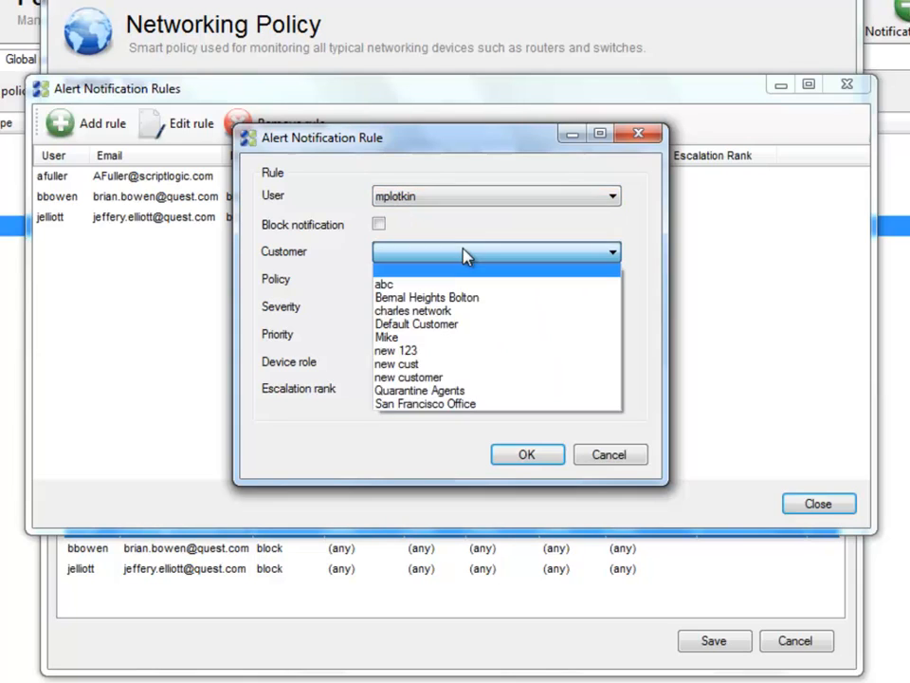
click(471, 405)
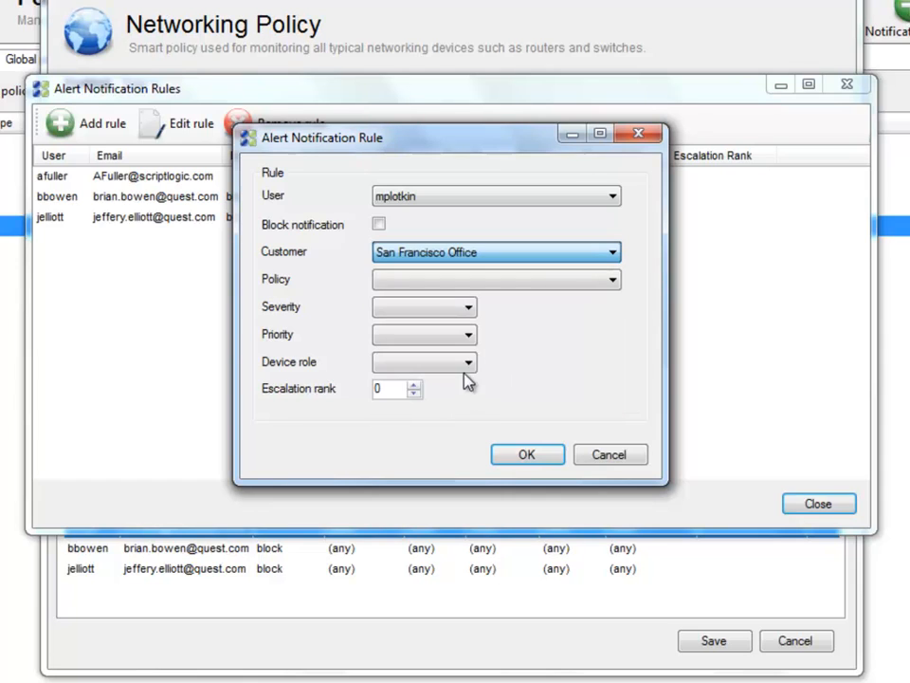
Set the draft rule to Networking Policy, High severity, Server role, then discard it
click(536, 281)
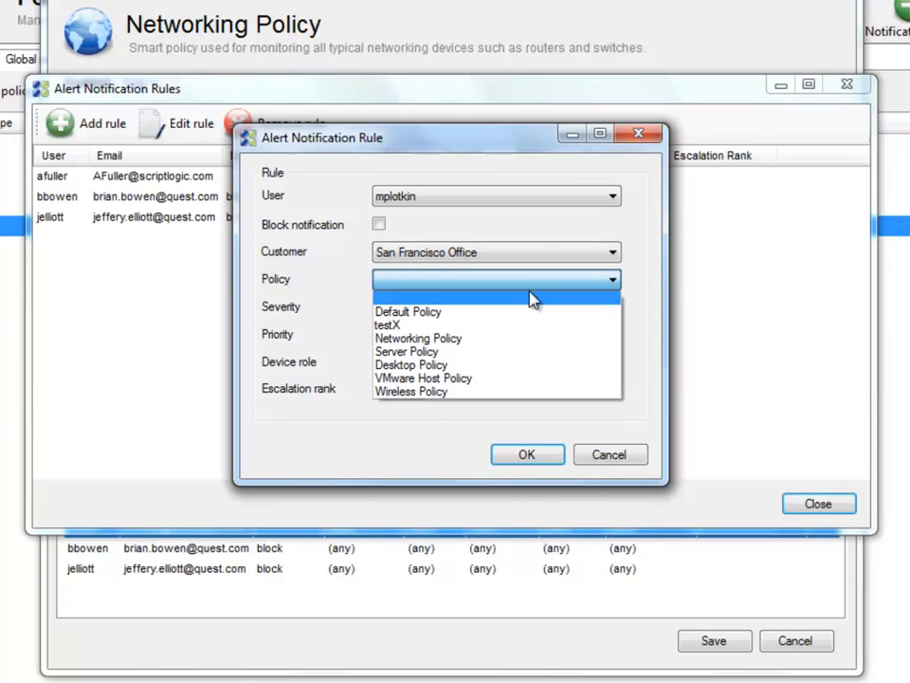
click(528, 339)
click(456, 306)
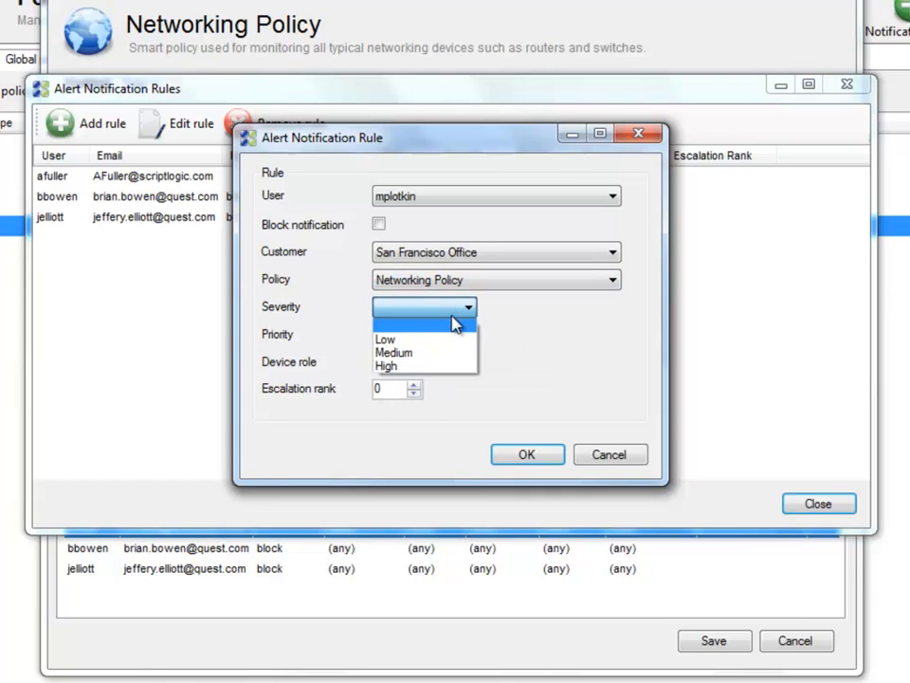
click(456, 365)
click(464, 364)
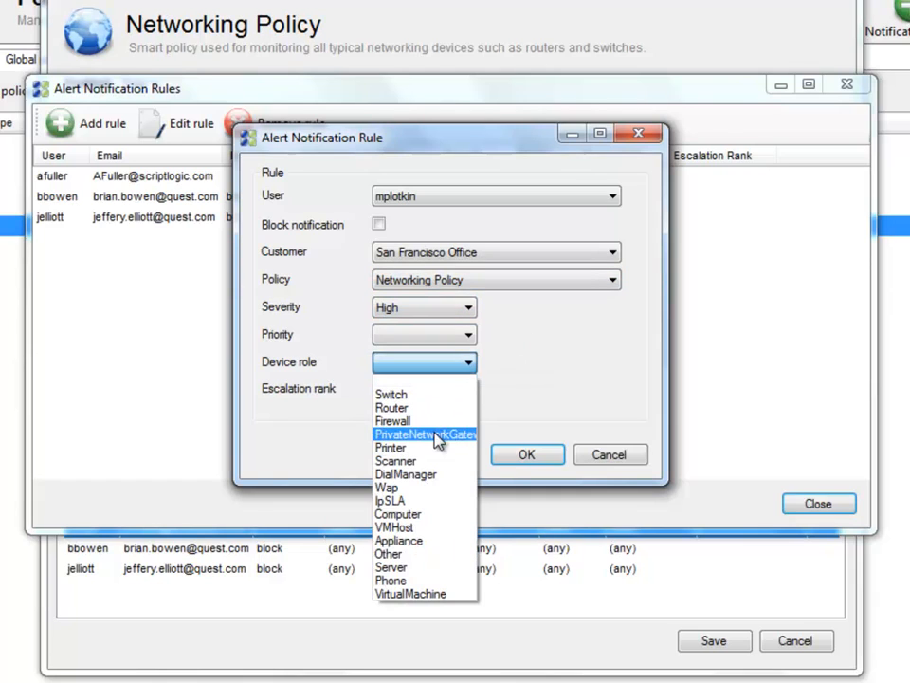
click(420, 569)
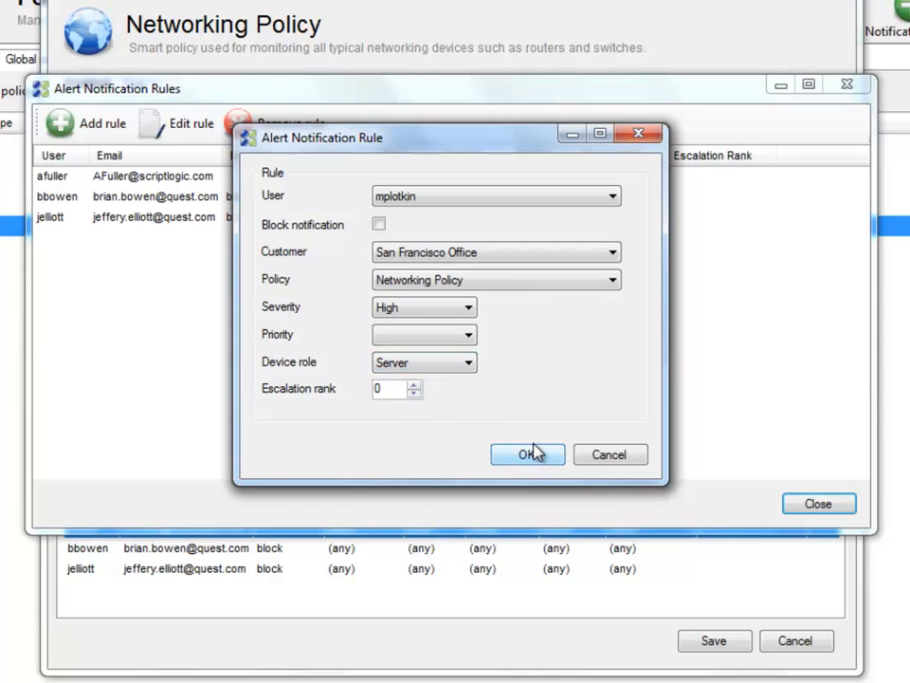
click(604, 455)
Close the notification rules manager and the Networking Policy without saving, then select device 10.6.192.32
click(828, 505)
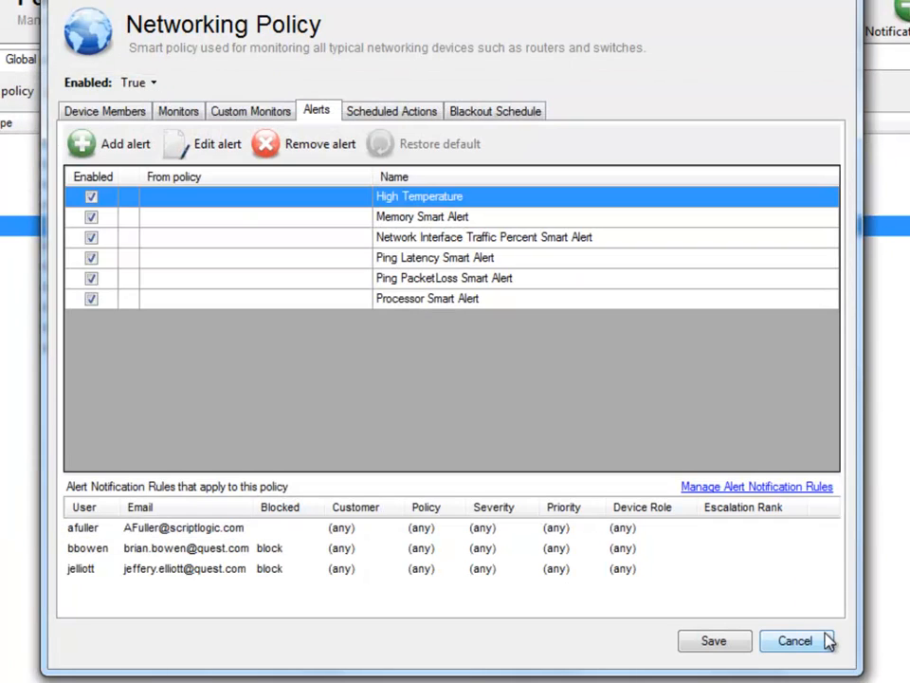
click(825, 640)
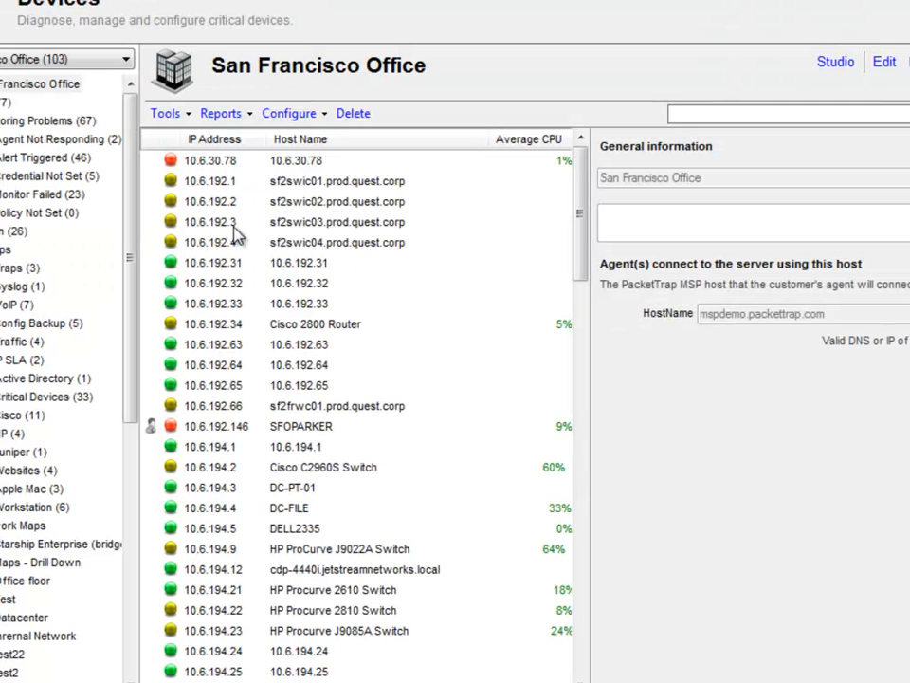
click(256, 290)
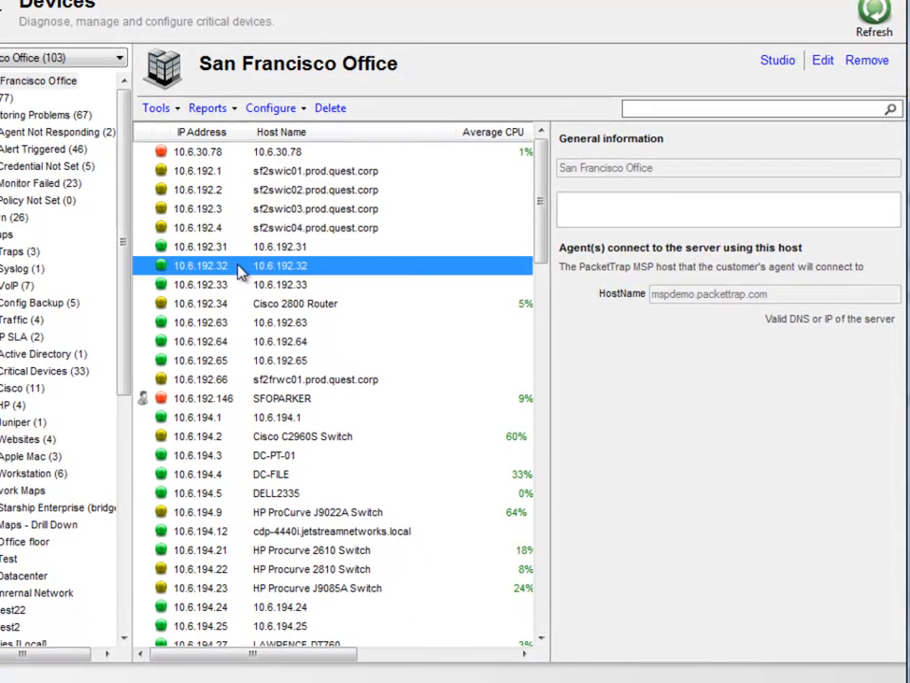
Review 10.6.192.32's Names and Roles with Override roles, then cancel without changing its roles
right_click(239, 272)
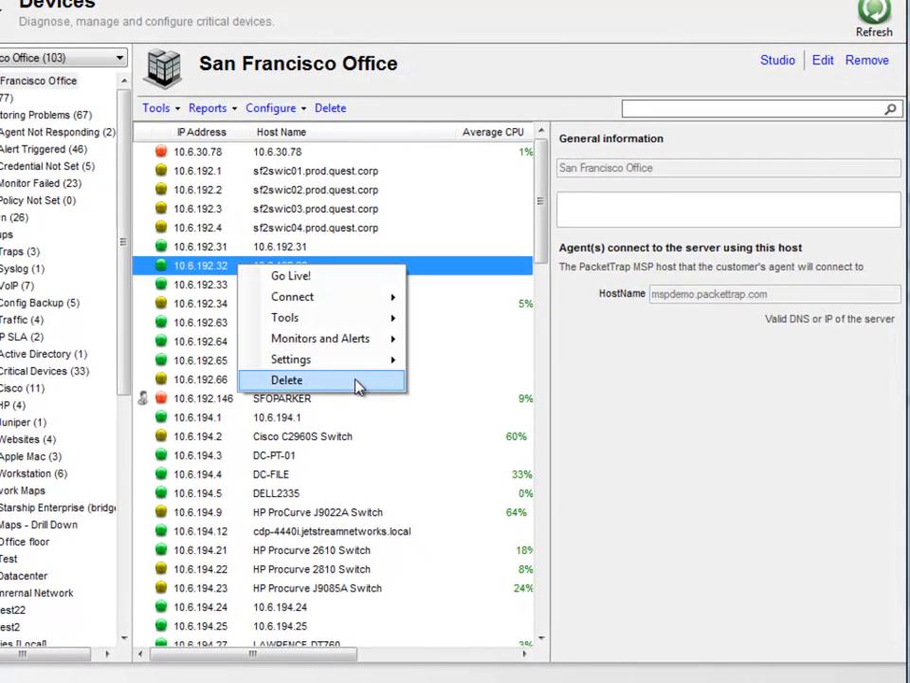
mouse_move(360, 368)
click(432, 389)
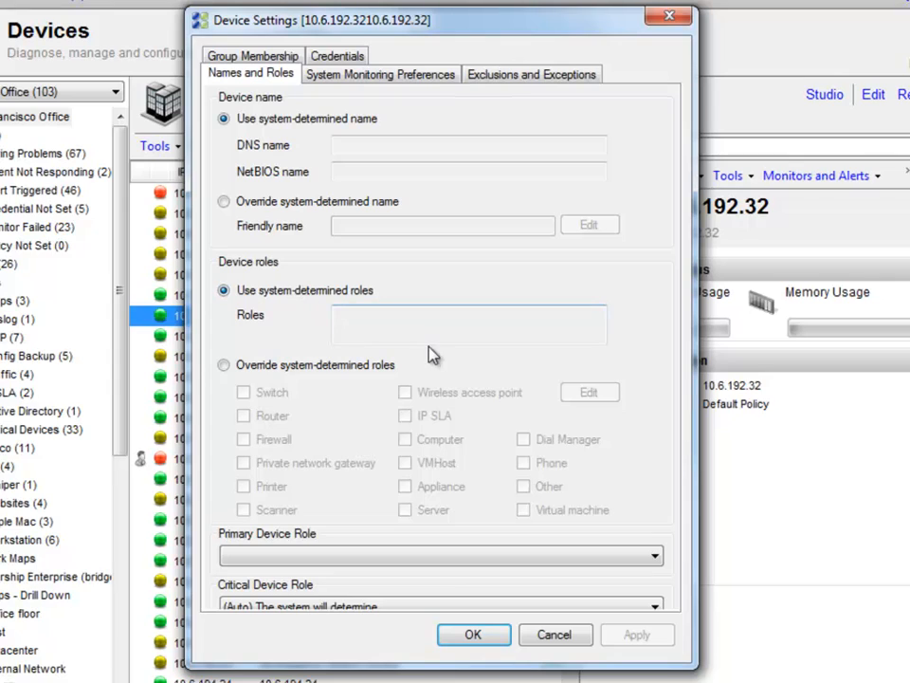
click(225, 365)
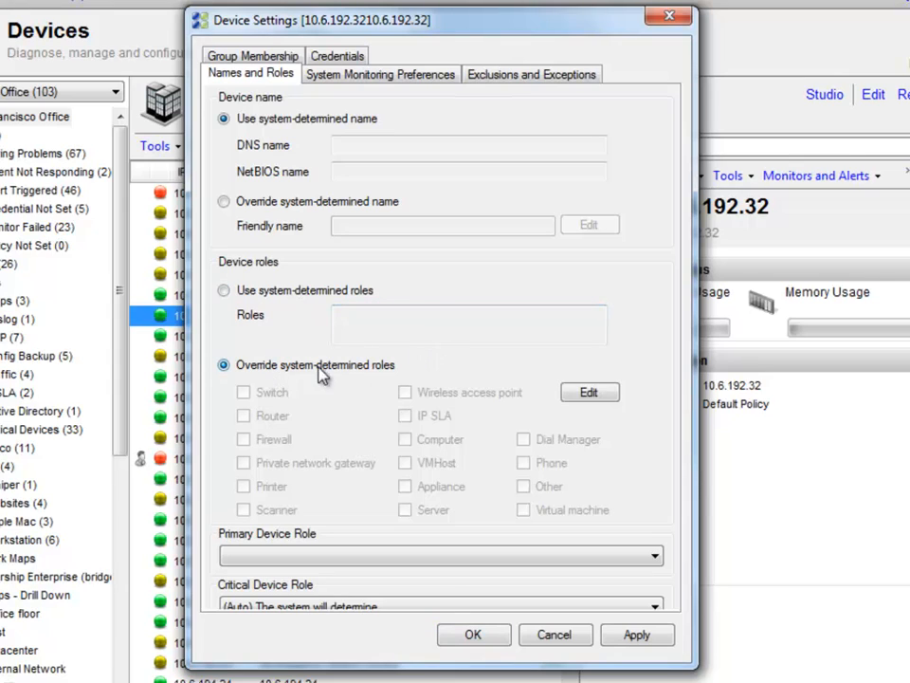
click(594, 393)
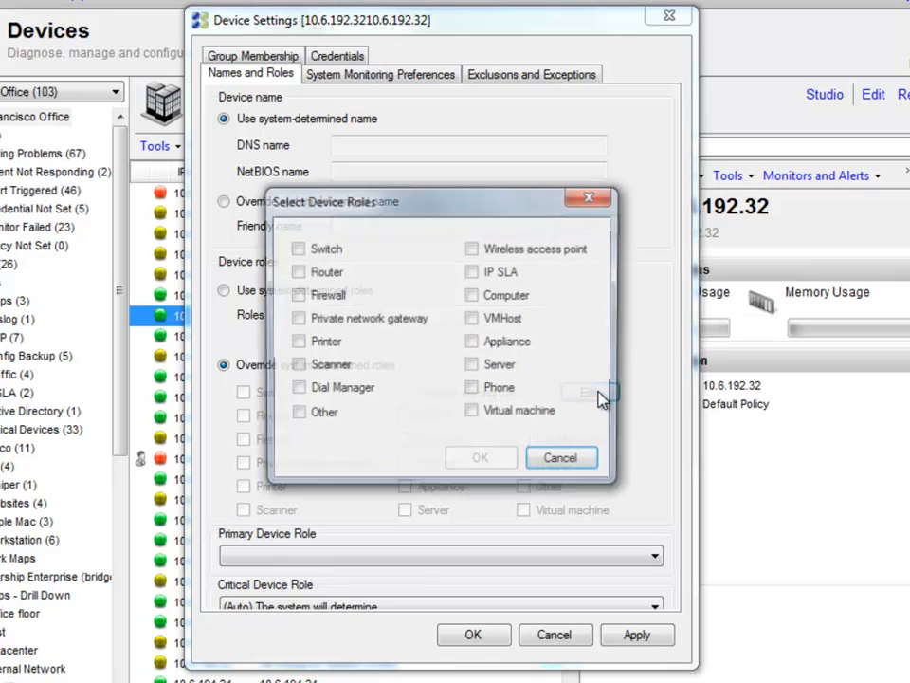
click(563, 469)
click(582, 632)
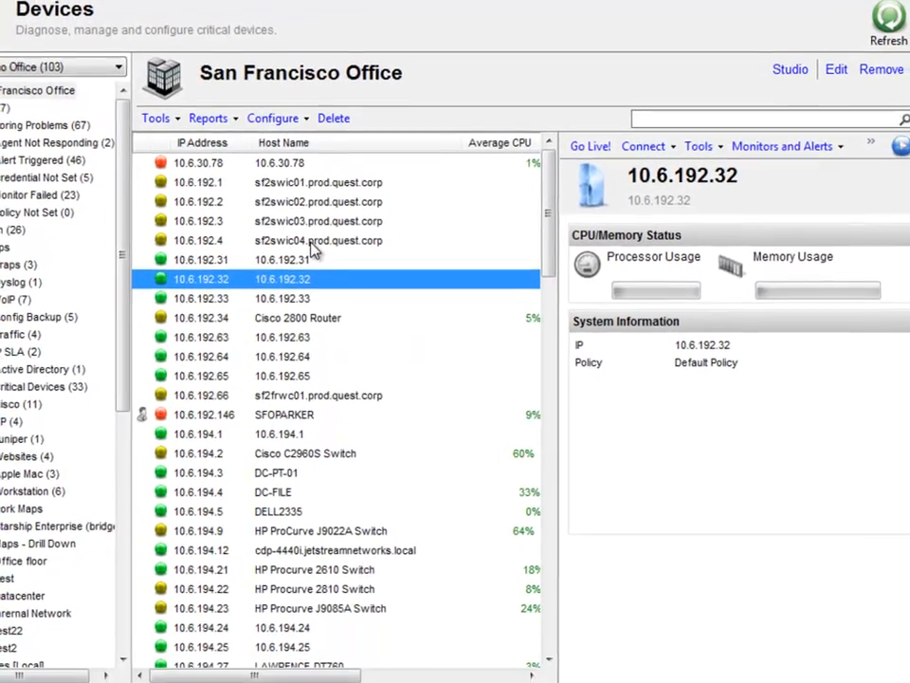
On device 10.6.192.4, reset the triggered Ping Latency Smart Alert and confirm with Yes
click(320, 275)
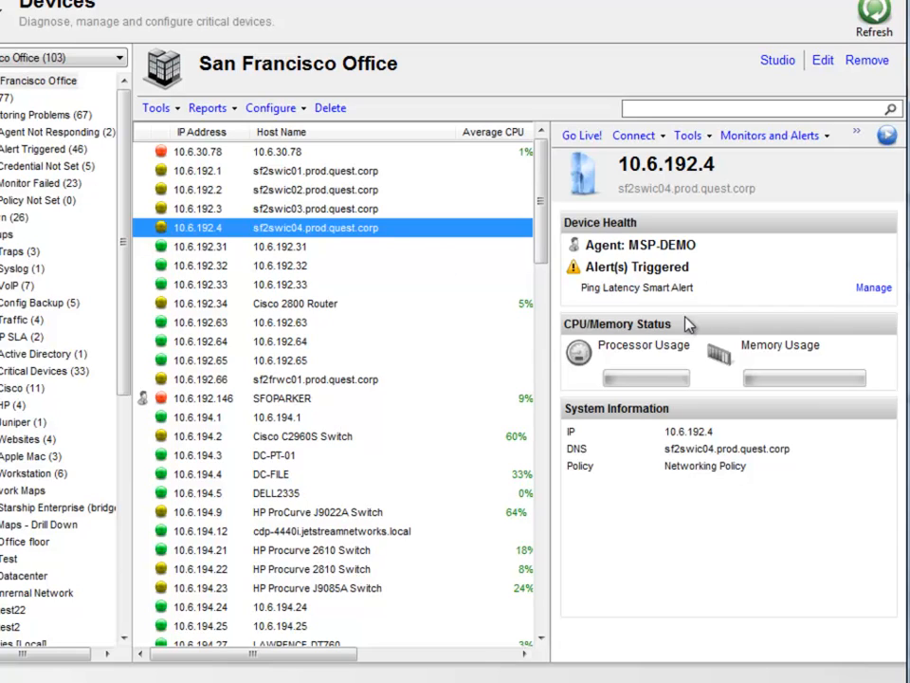
click(873, 287)
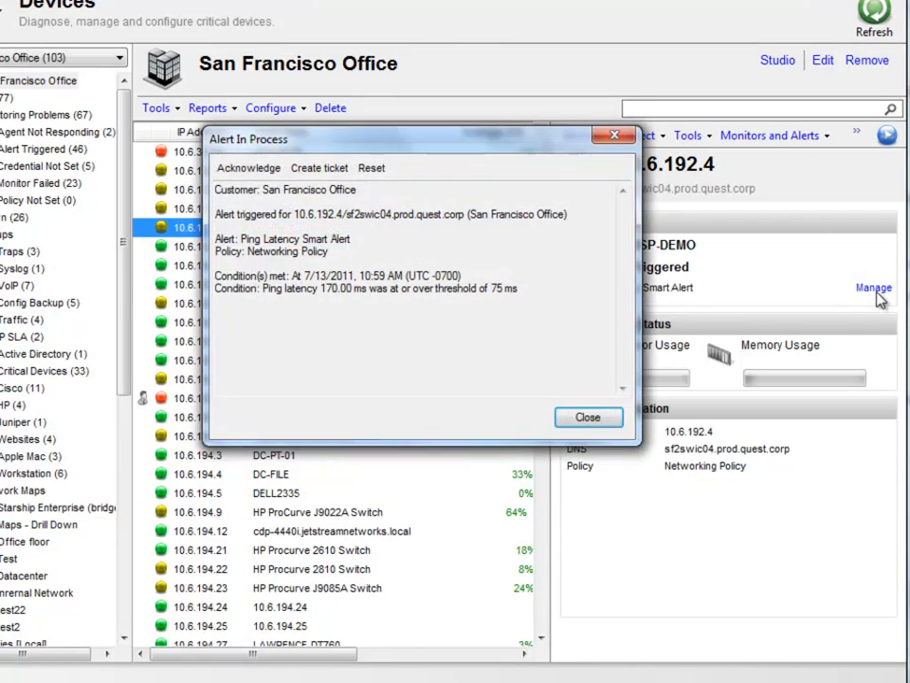
click(379, 176)
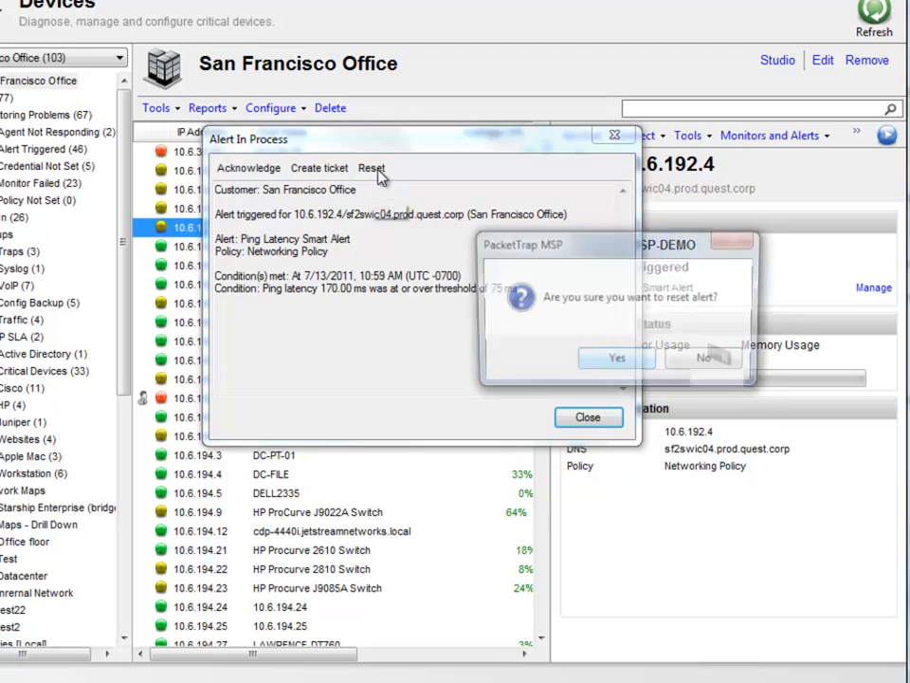
click(624, 361)
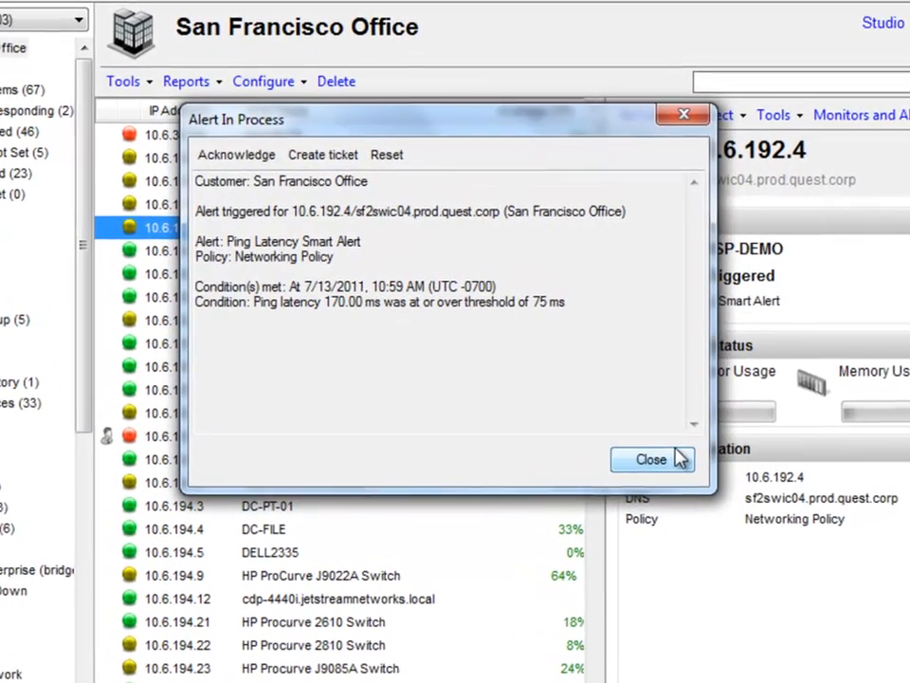
click(611, 417)
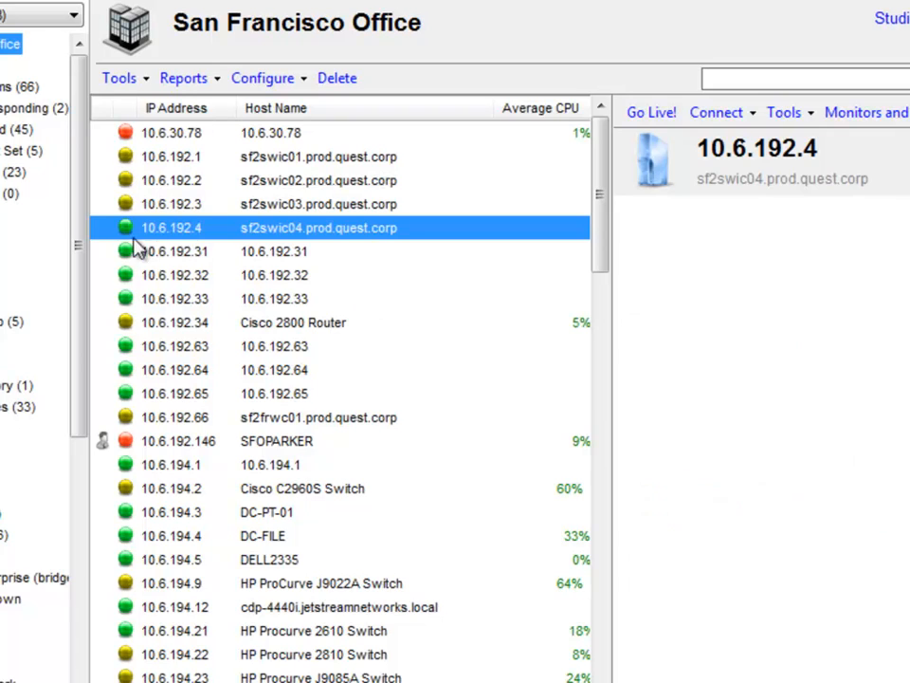